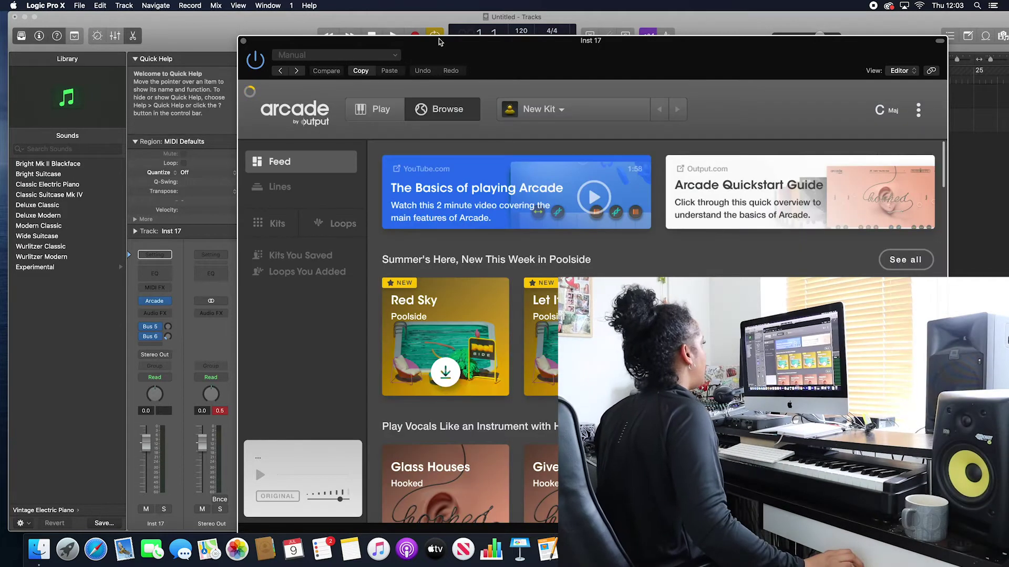
Step: Examine the kits offered in Arcade's browse feed, from the Poolside packs to the 80s synth line
left_click_drag(439, 40, 397, 21)
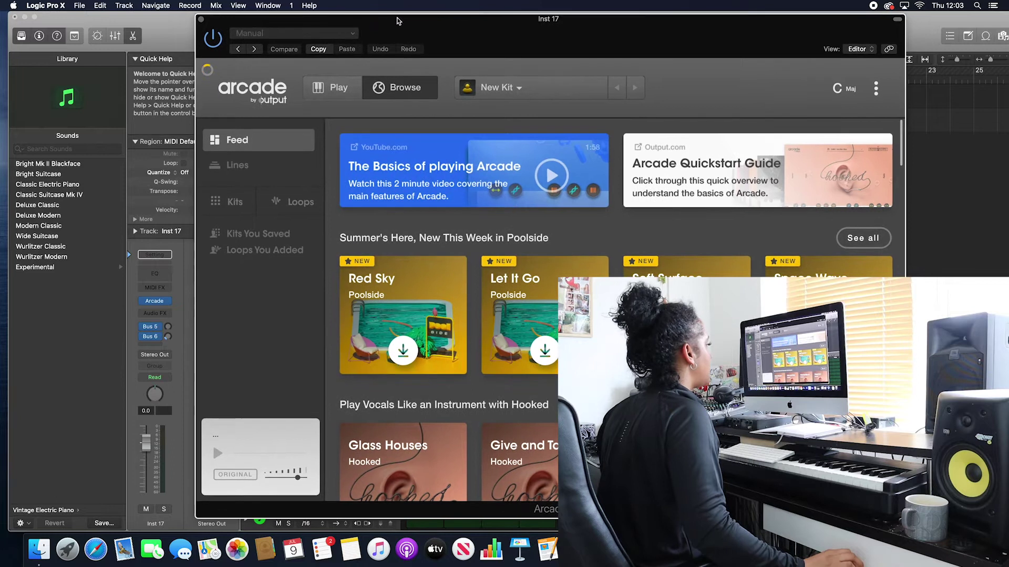
scroll(473, 263, "down", 10)
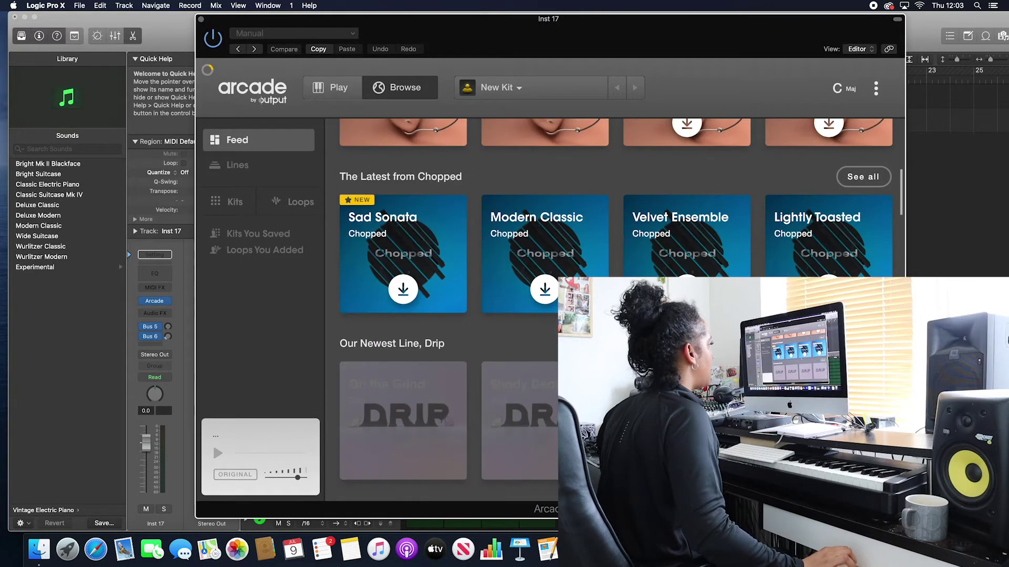
scroll(421, 196, "down", 15)
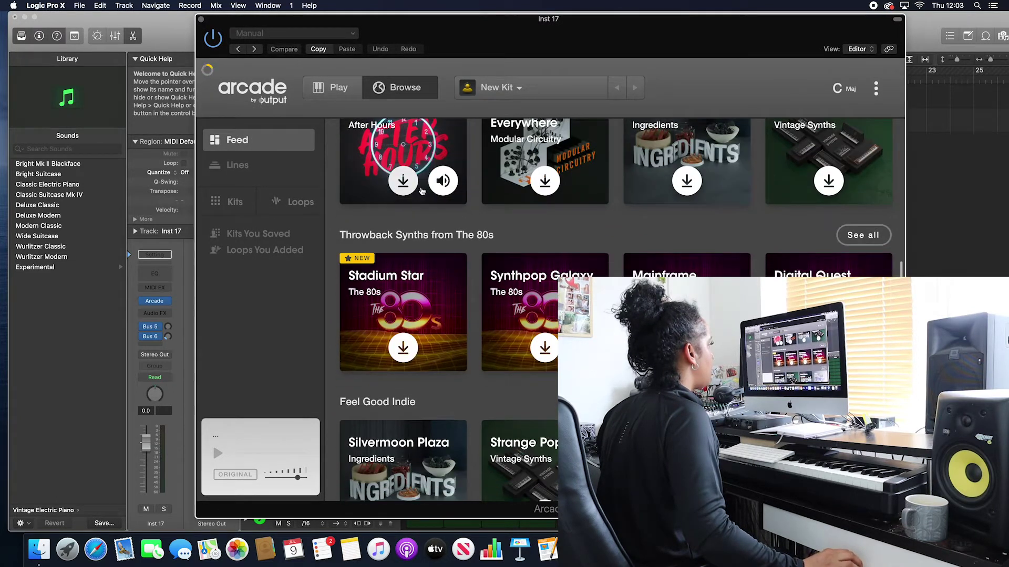
scroll(415, 174, "up", 2)
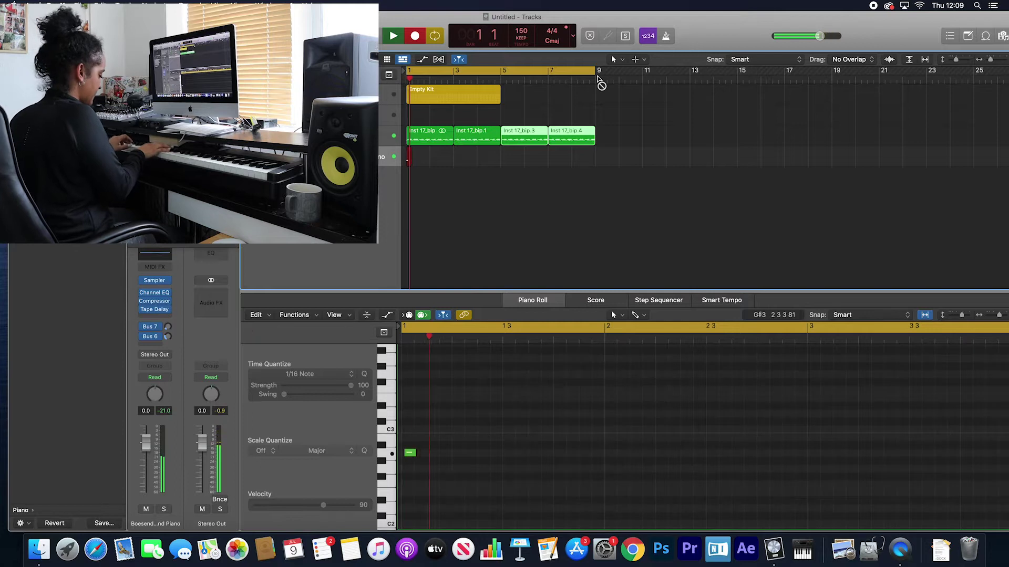
Step: Stop the current take and re-record the Boesendorfer Grand Piano part across bars 1 to 9
key("super+period")
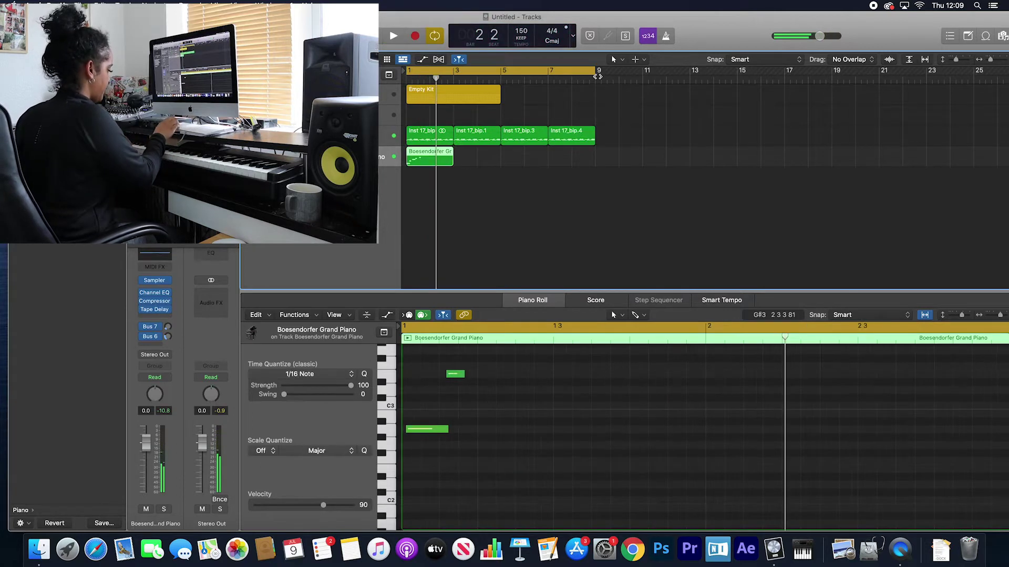
key("r")
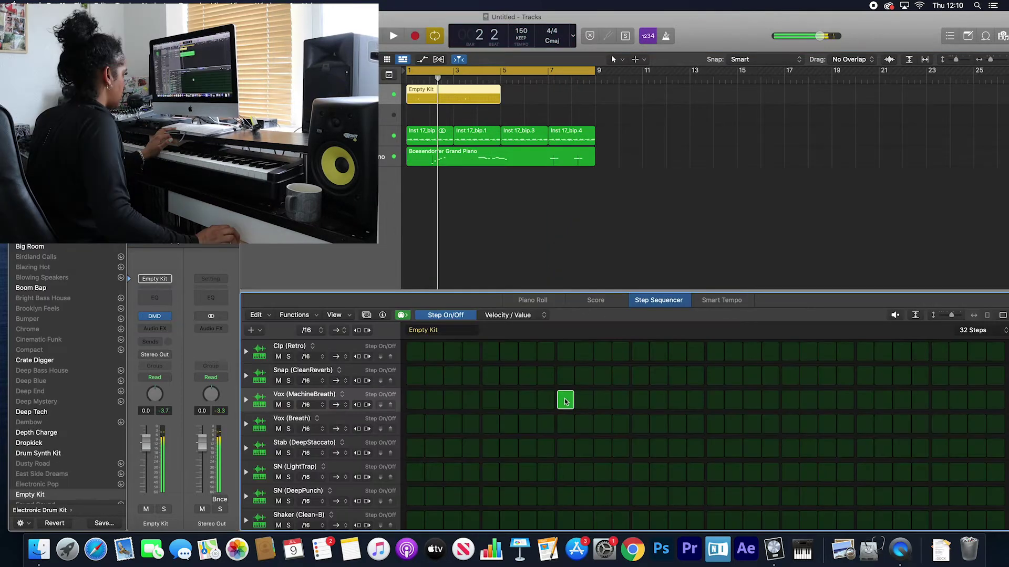
Step: Program SN (LightTrap) hits on steps 9, 21 and 27 of the Empty Kit pattern
left_click_drag(565, 402, 567, 456)
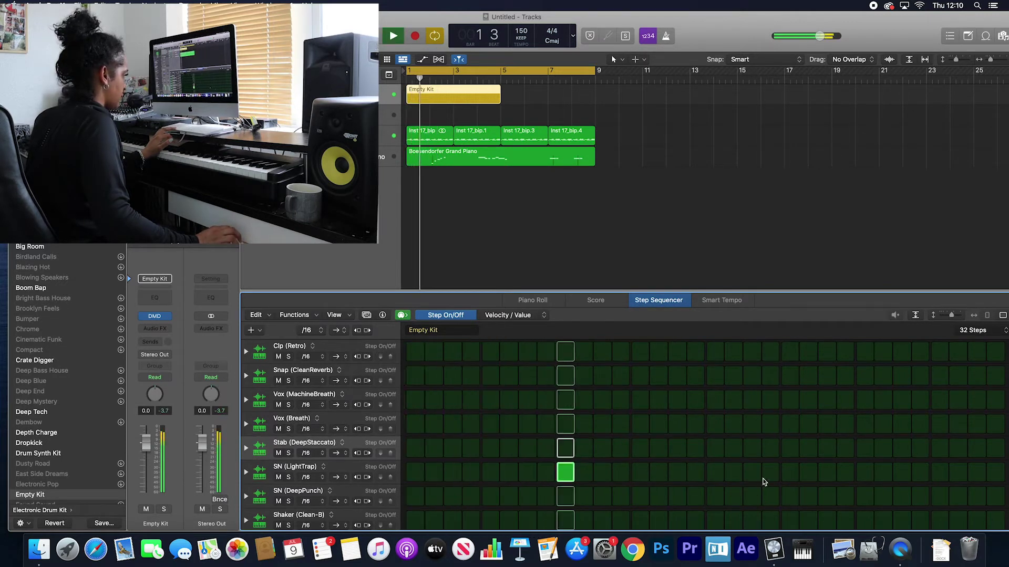
left_click(789, 476)
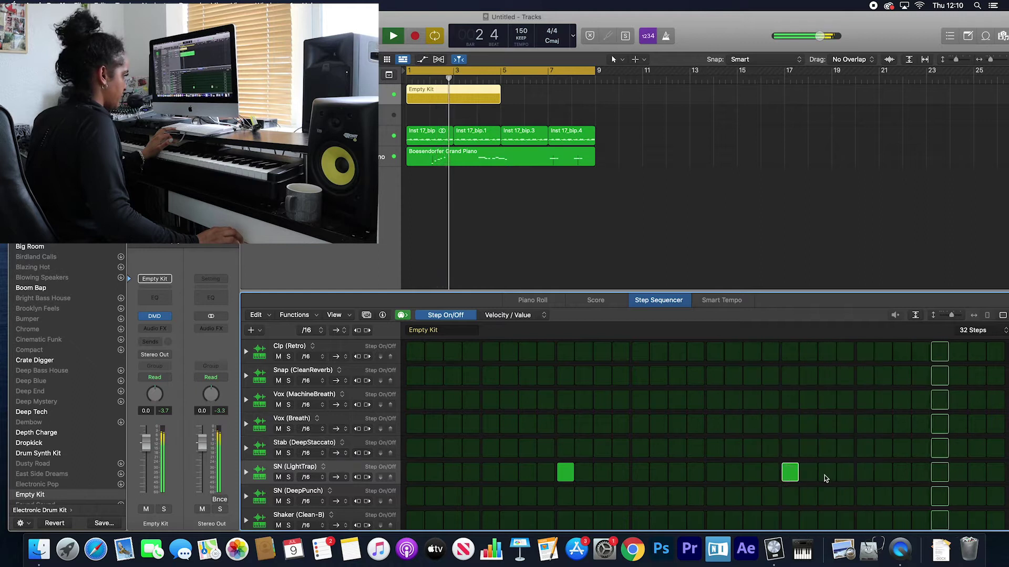
left_click(902, 475)
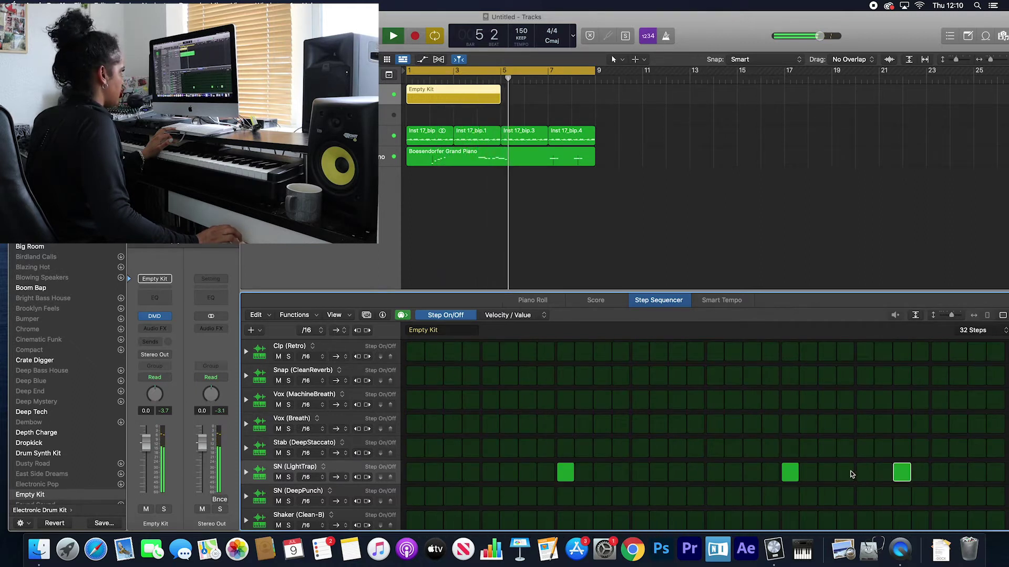
Step: Turn on the metronome and move the last two SN (LightTrap) hits to steps 19 and 25
left_click(666, 37)
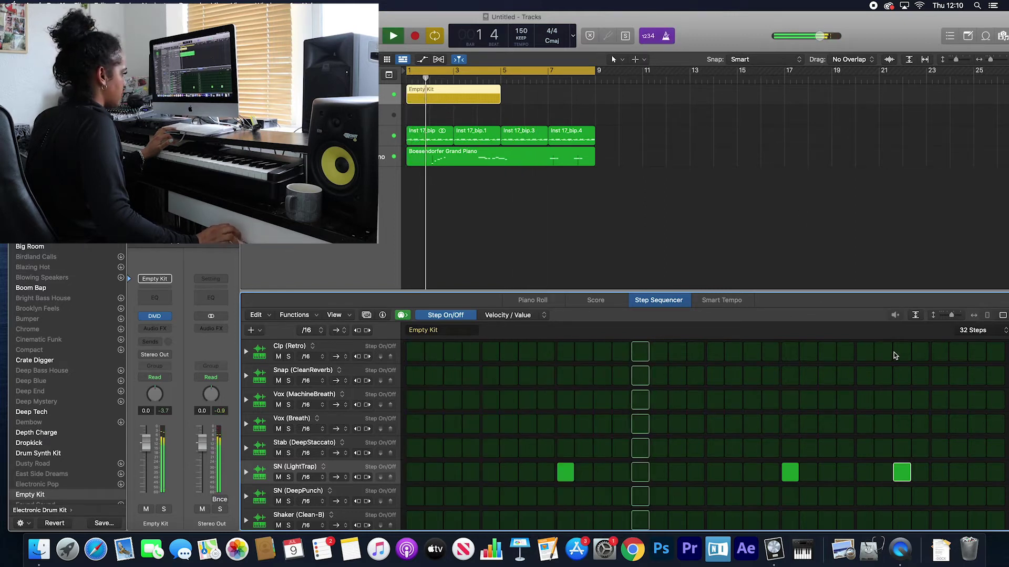
left_click(790, 472)
left_click(751, 472)
left_click(901, 472)
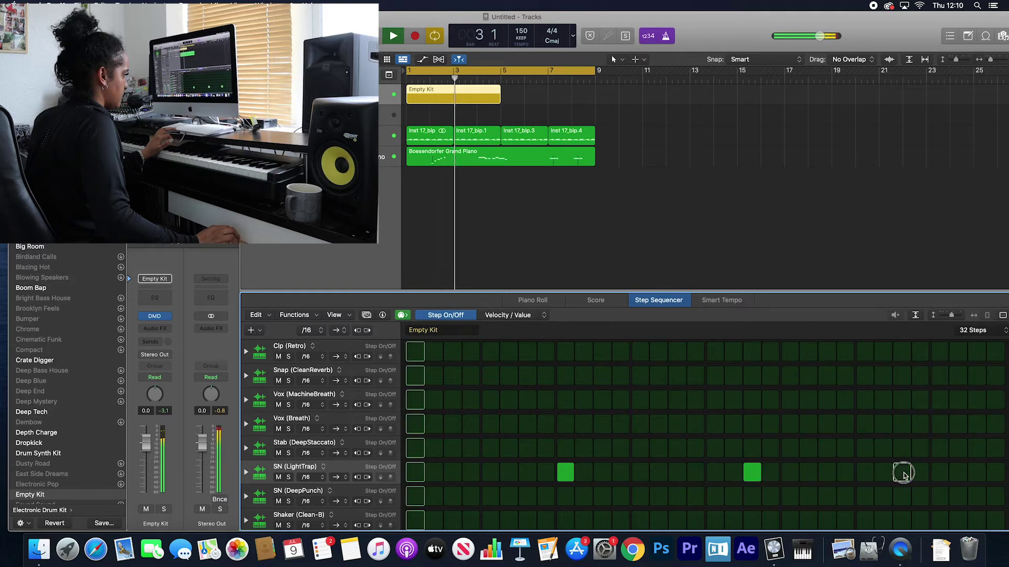
left_click(864, 473)
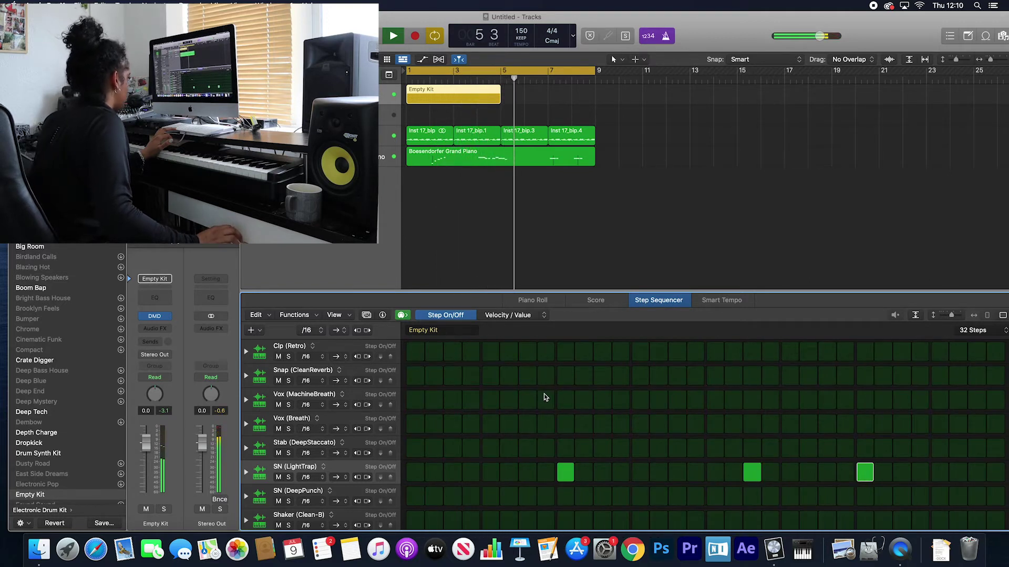
Step: Shorten the cycle range to end at bar 5 and mute the Boesendorfer Grand Piano track
left_click_drag(595, 70, 500, 70)
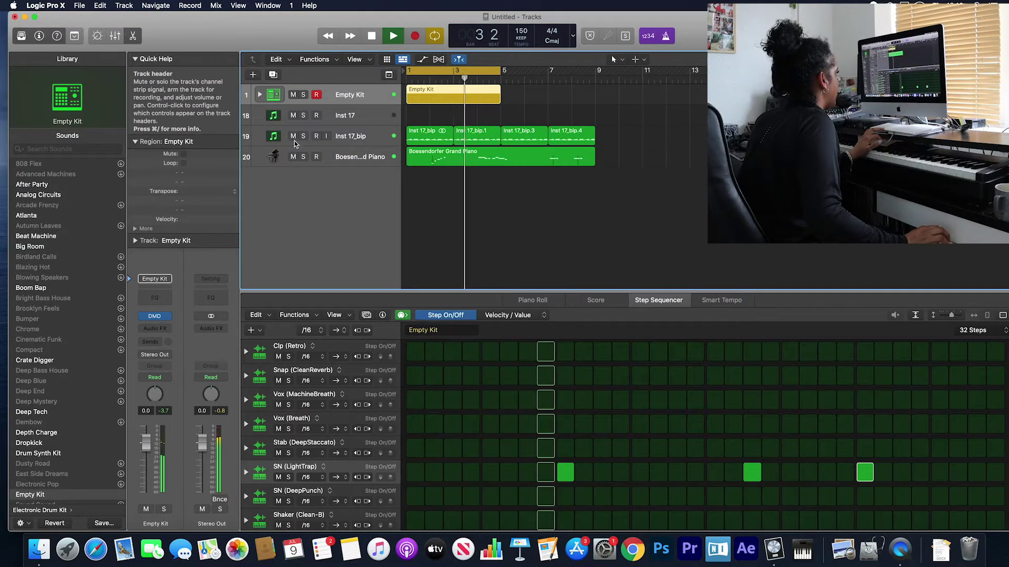
left_click(293, 157)
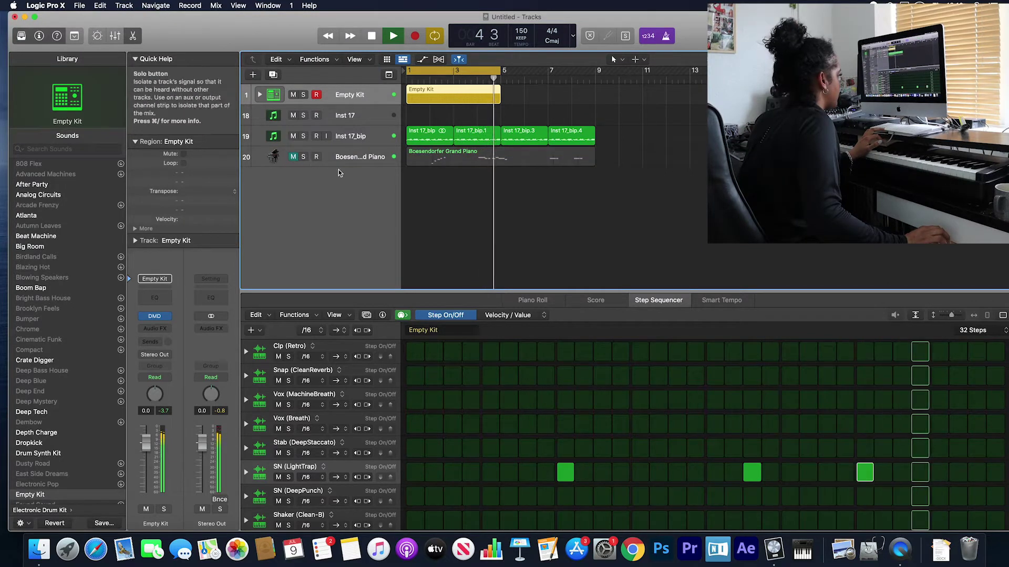
Step: Program Shaker (Clean-B) hits on steps 3 and 31 of the Empty Kit pattern
left_click(452, 496)
left_click(452, 496)
left_click(454, 521)
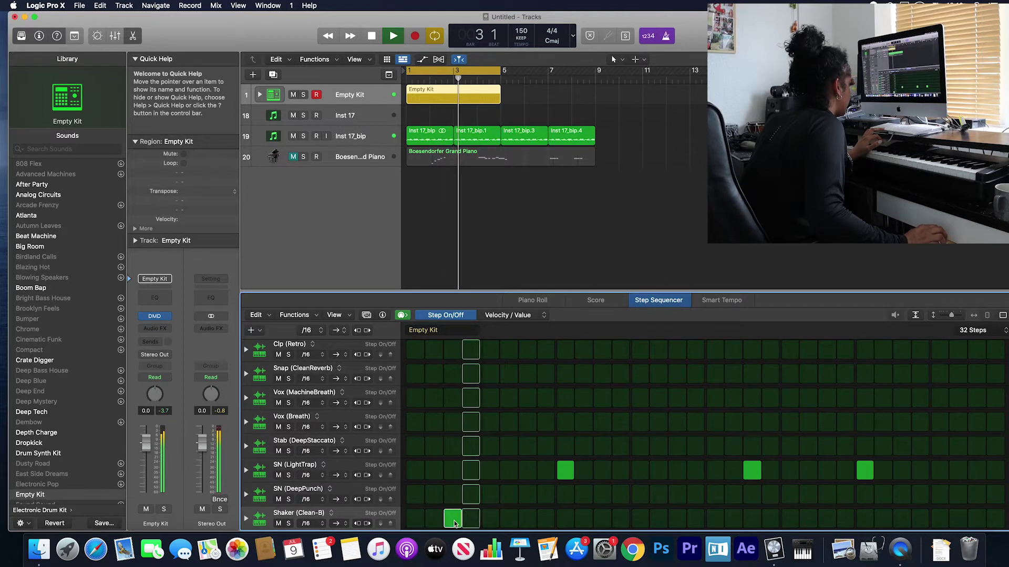
left_click(566, 520)
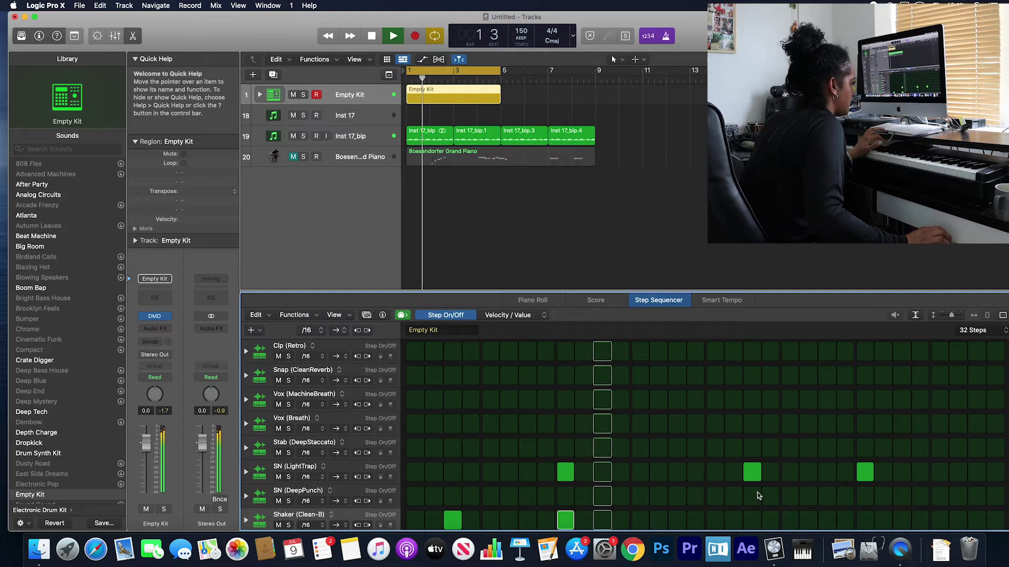
scroll(756, 507, "down", 1)
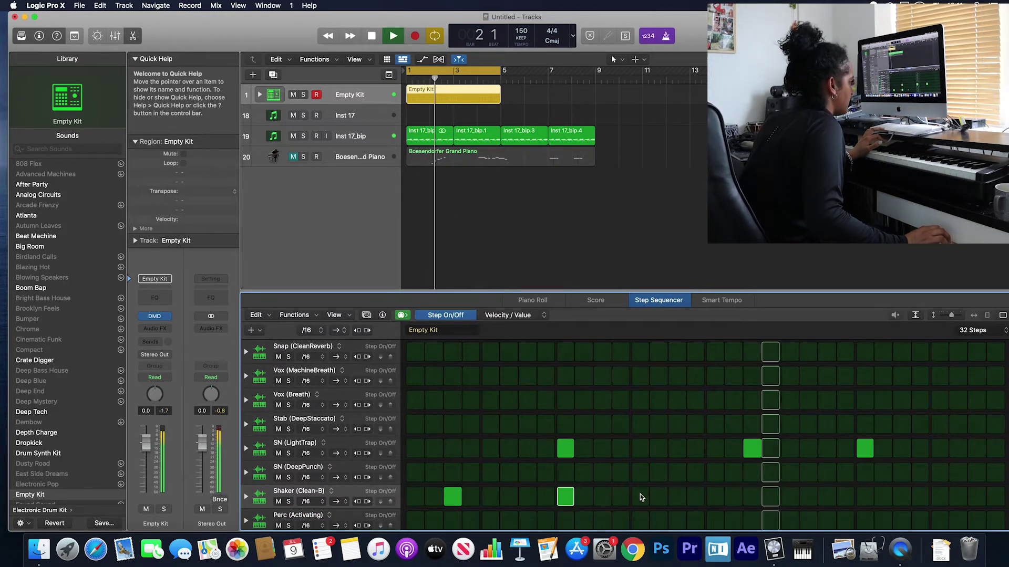
scroll(710, 485, "down", 1)
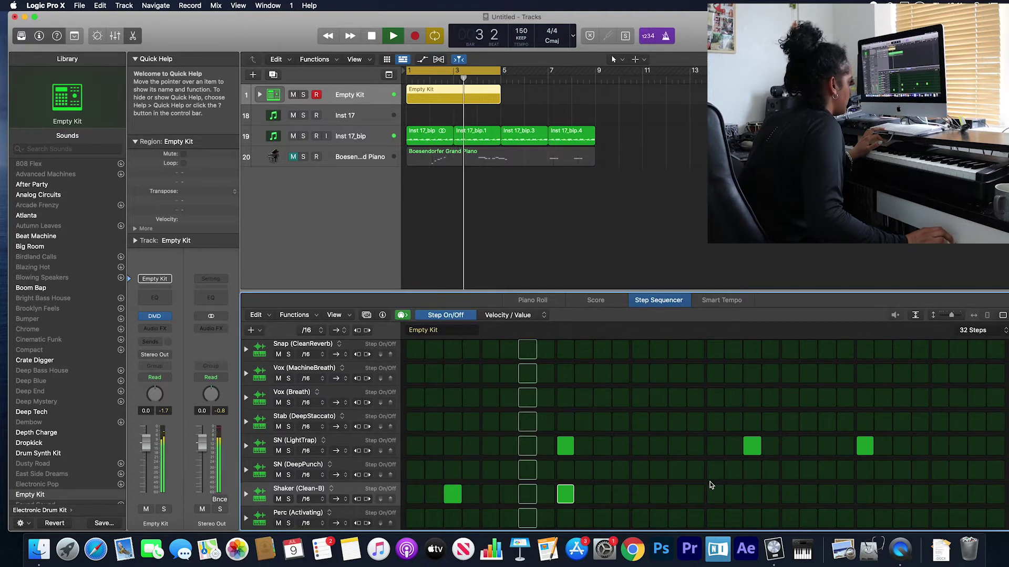
left_click(565, 495)
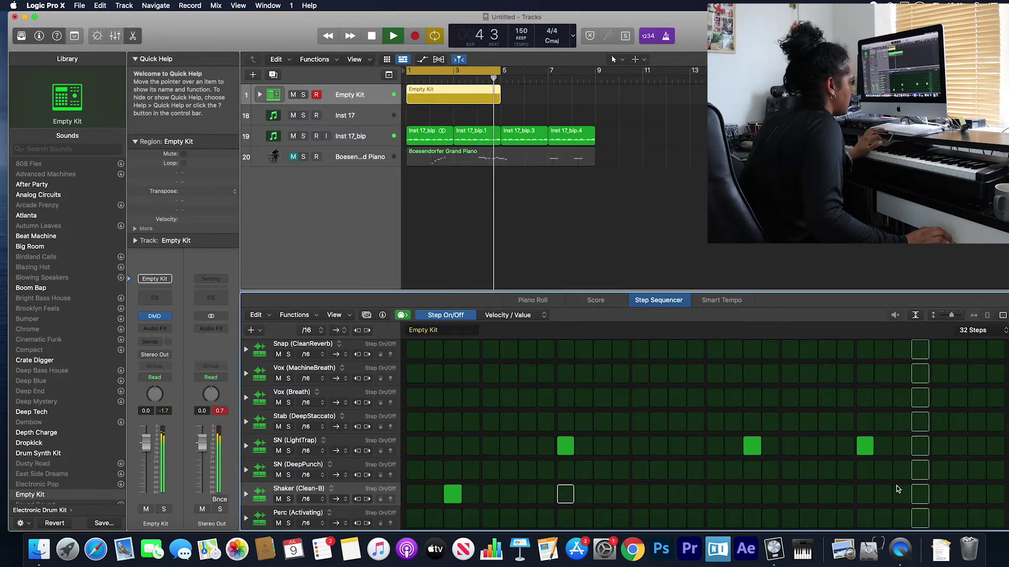
left_click(977, 493)
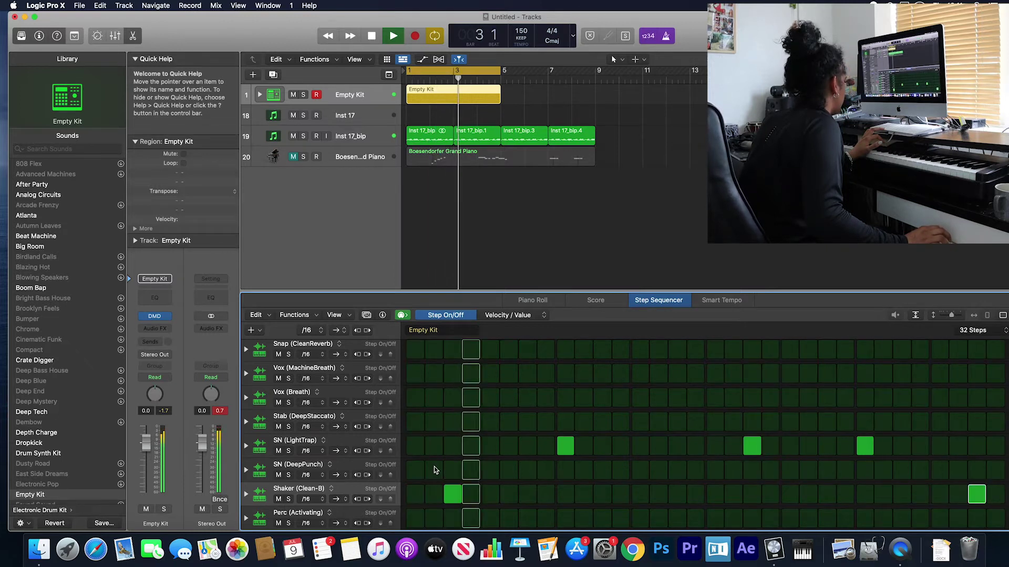
Step: Program Kick (BeefFlavor) hits on steps 1, 13, 19 and 23
scroll(437, 470, "down", 1)
scroll(434, 469, "down", 2)
left_click(416, 516)
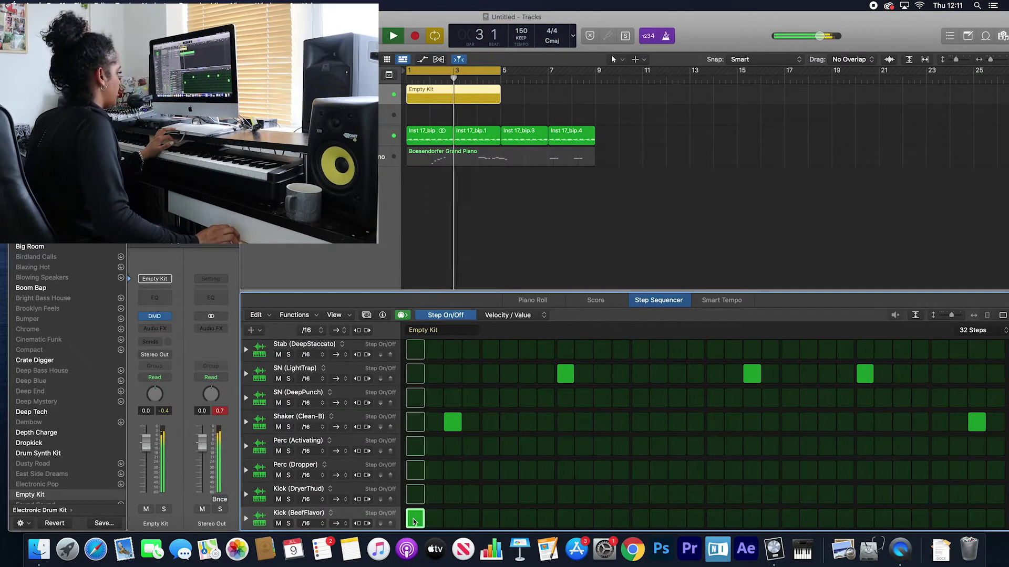
left_click(640, 519)
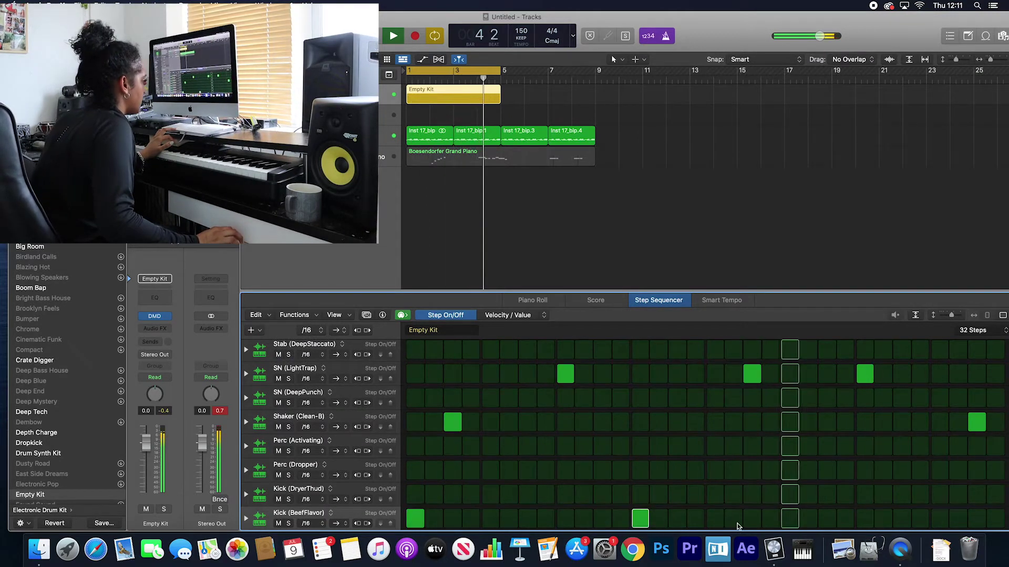
left_click(752, 519)
left_click(826, 519)
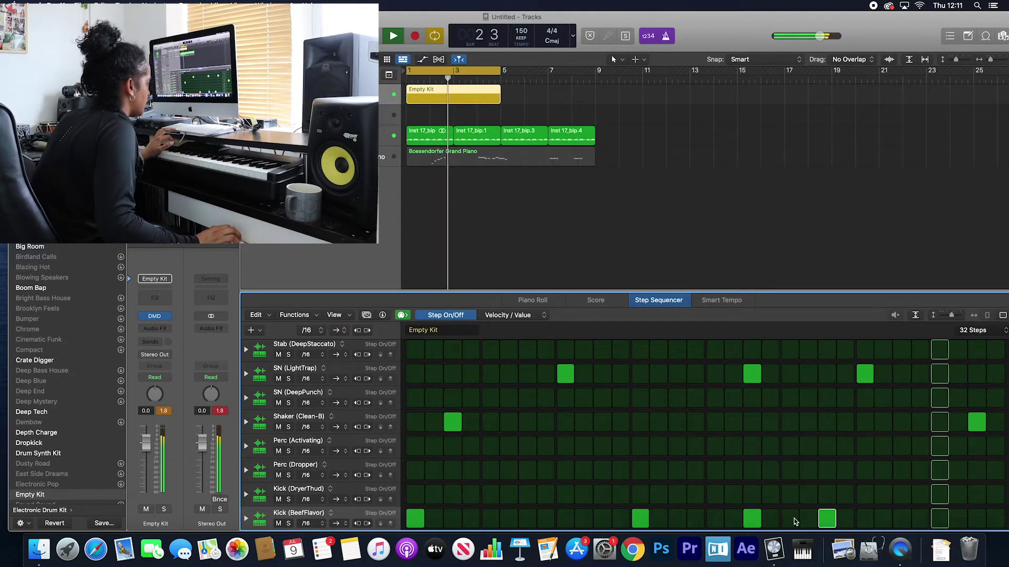
Step: Move the Kick (BeefFlavor) hit on step 13 to step 15 and the one on step 23 to step 21
left_click(640, 519)
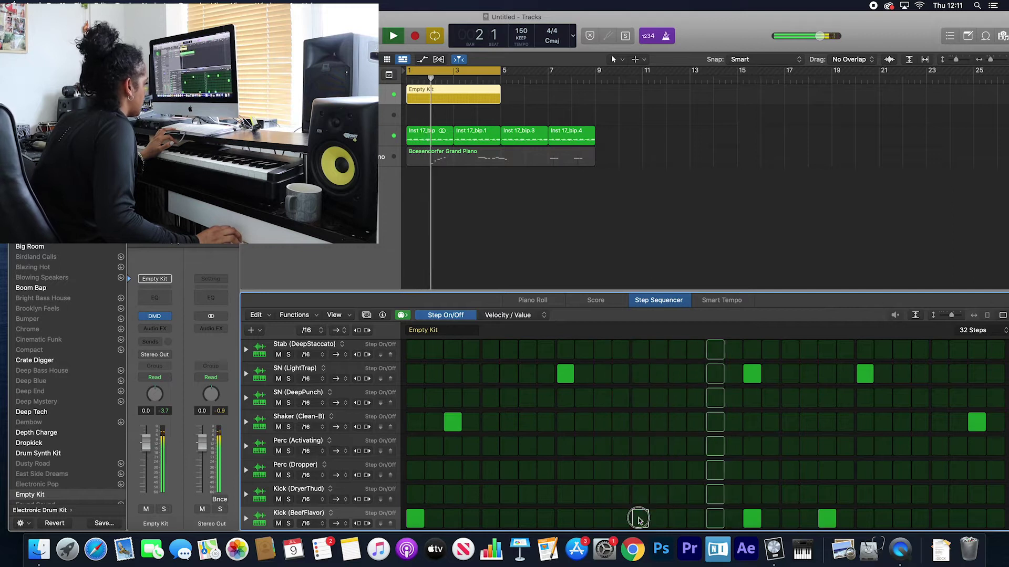
left_click(677, 519)
key("space")
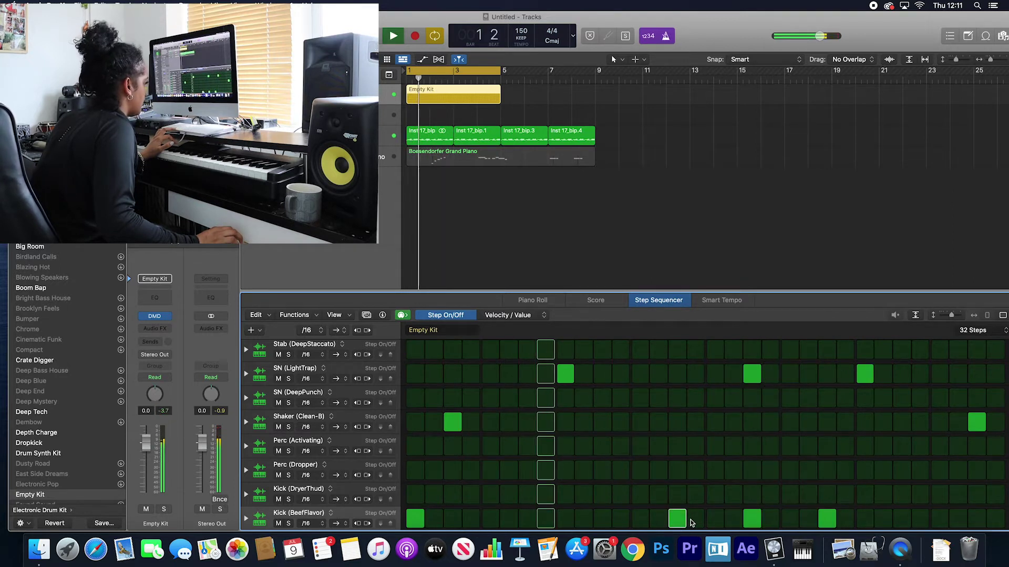
left_click(827, 519)
left_click(791, 519)
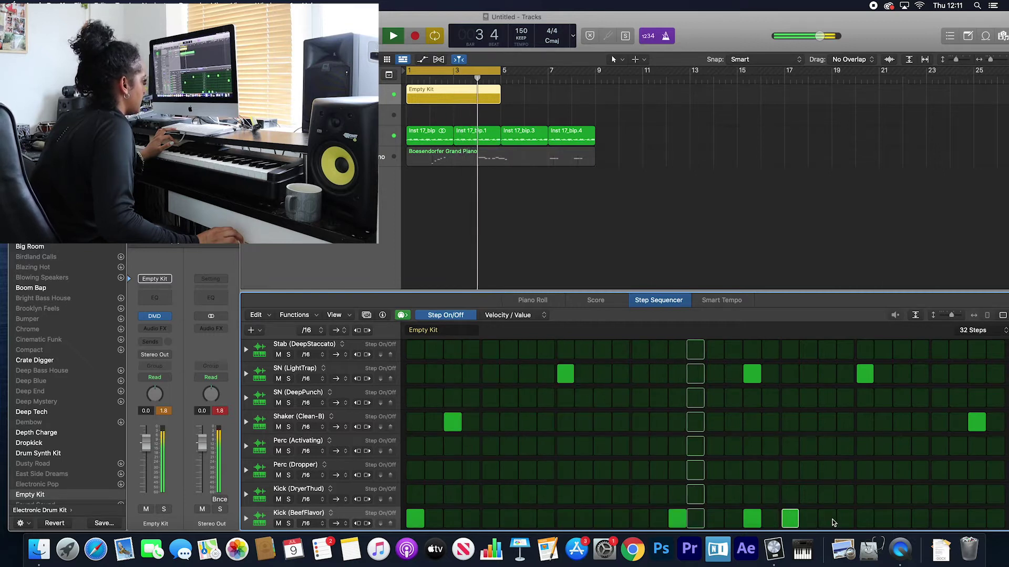
Step: Add Kick (BeefFlavor) hits on steps 25 and 27, leaving step 29 empty
left_click(864, 519)
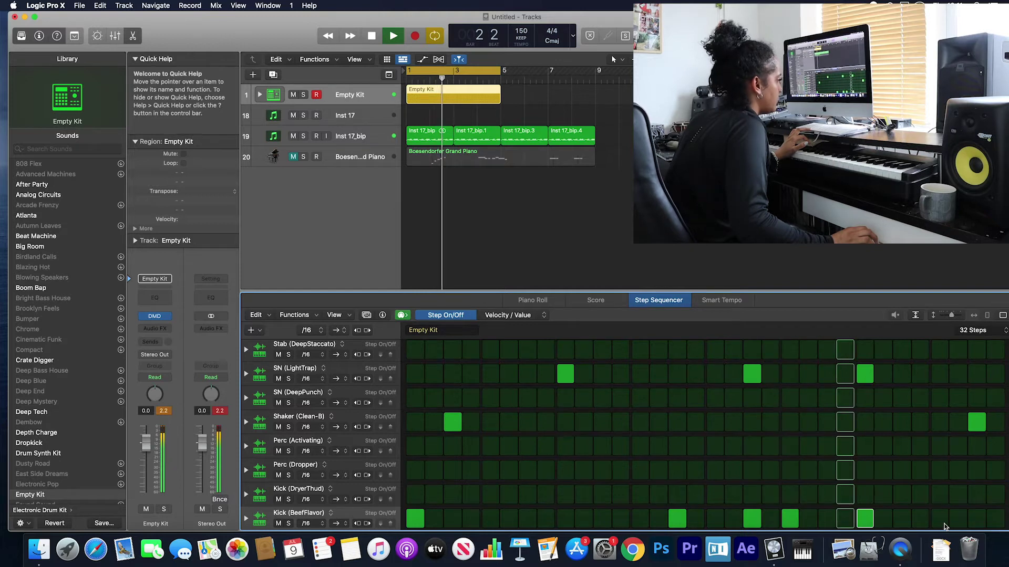
left_click(870, 520)
left_click(902, 519)
left_click(939, 520)
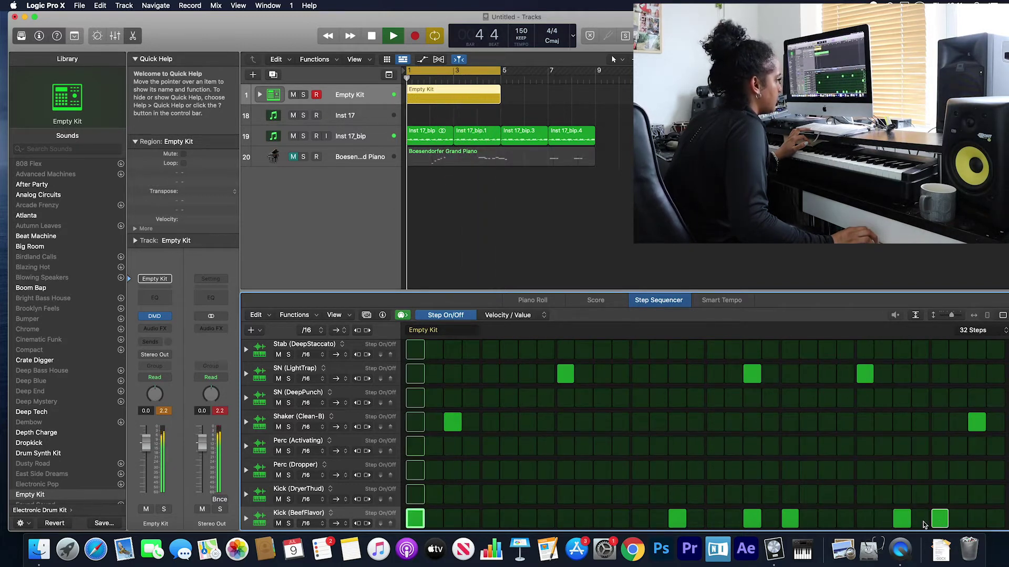
left_click(866, 519)
left_click(940, 520)
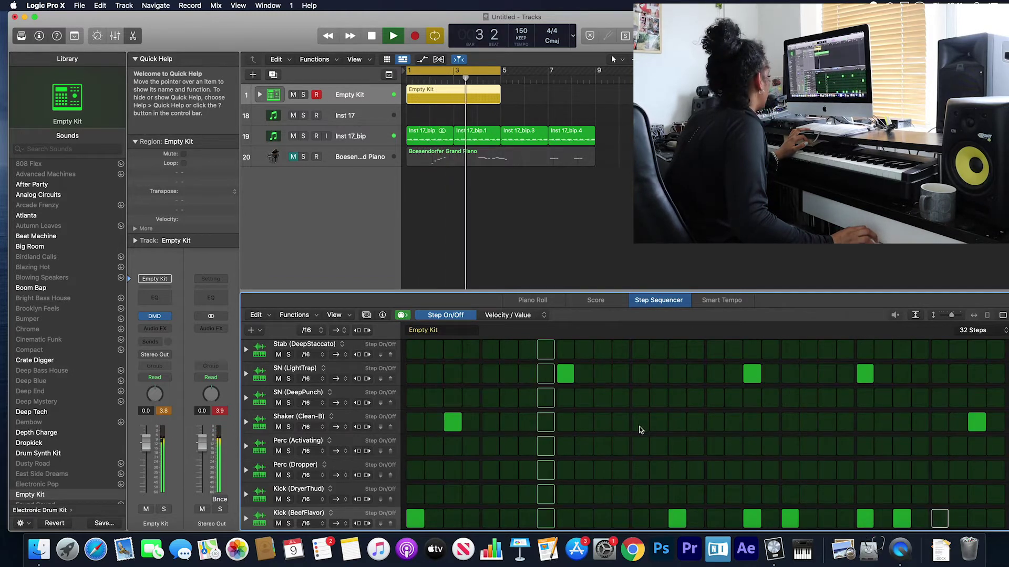
Step: Try a Kick (DryerThud) hit on step 5, remove it, and extend the pattern length to 64 steps
left_click(491, 494)
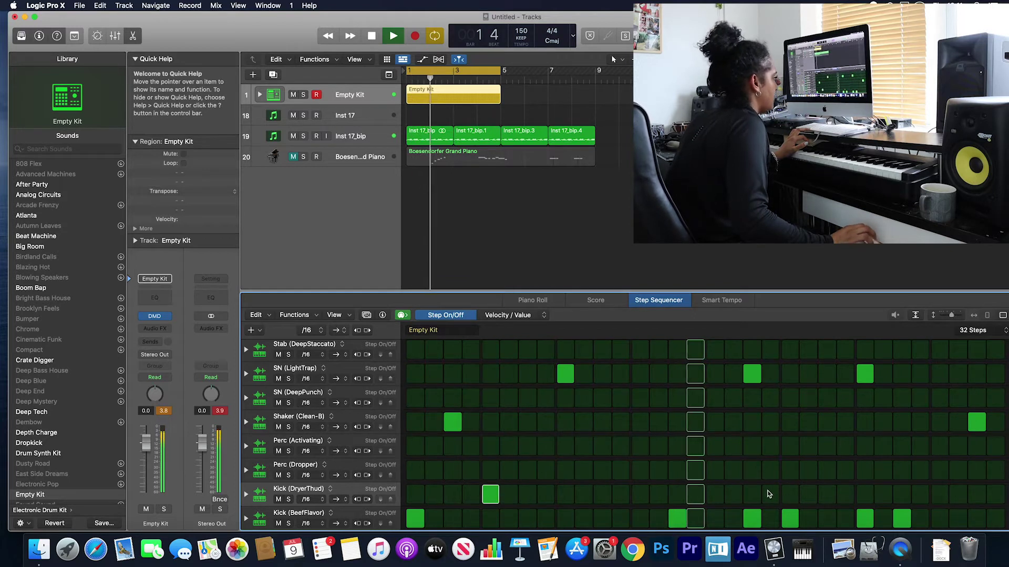
left_click(491, 494)
left_click(975, 330)
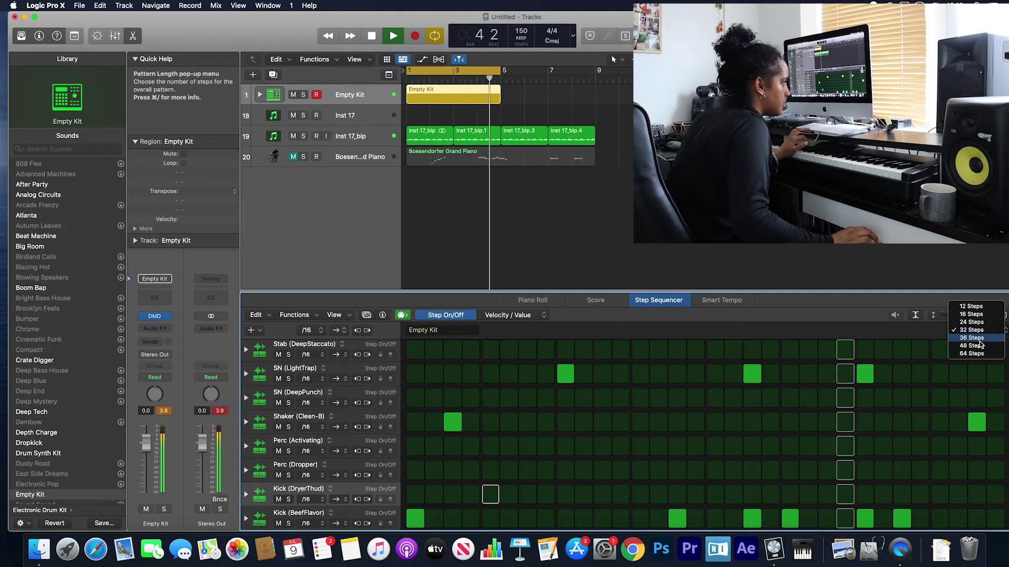
left_click(975, 347)
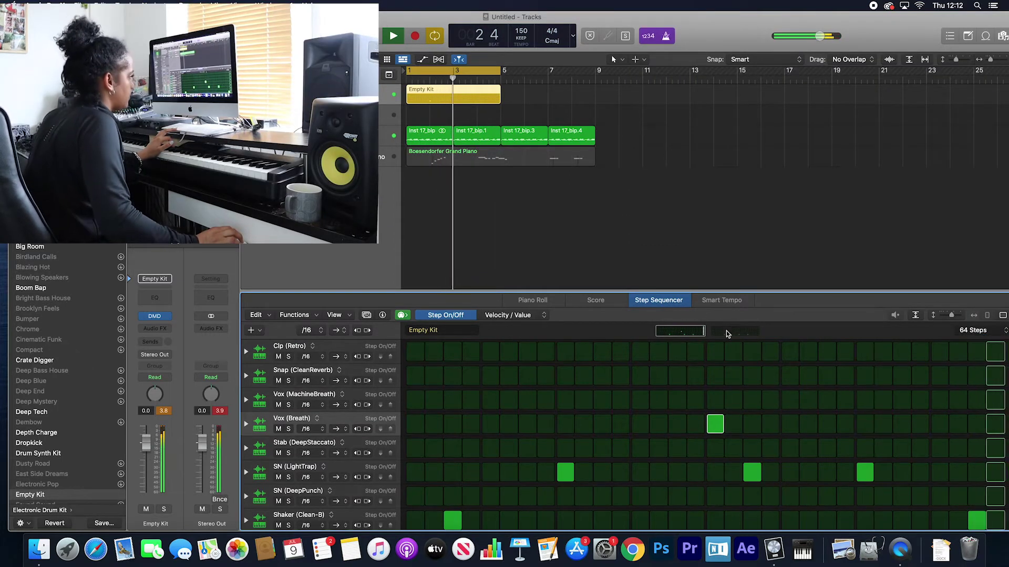
Step: Try a Vox (Breath) hit on step 17 and a Vox (MachineBreath) hit on step 1
left_click(717, 424)
left_click(719, 424)
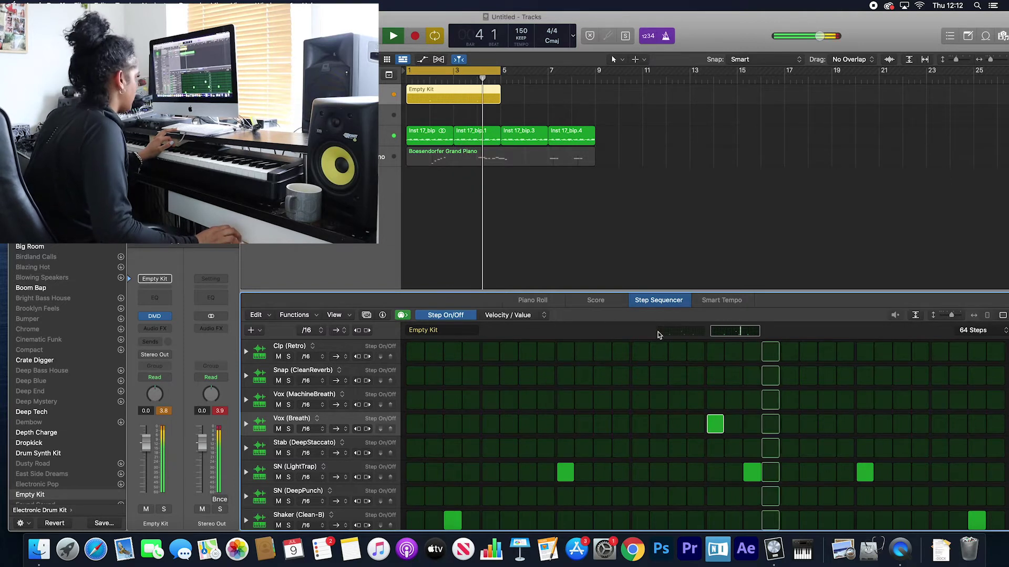
left_click(716, 423)
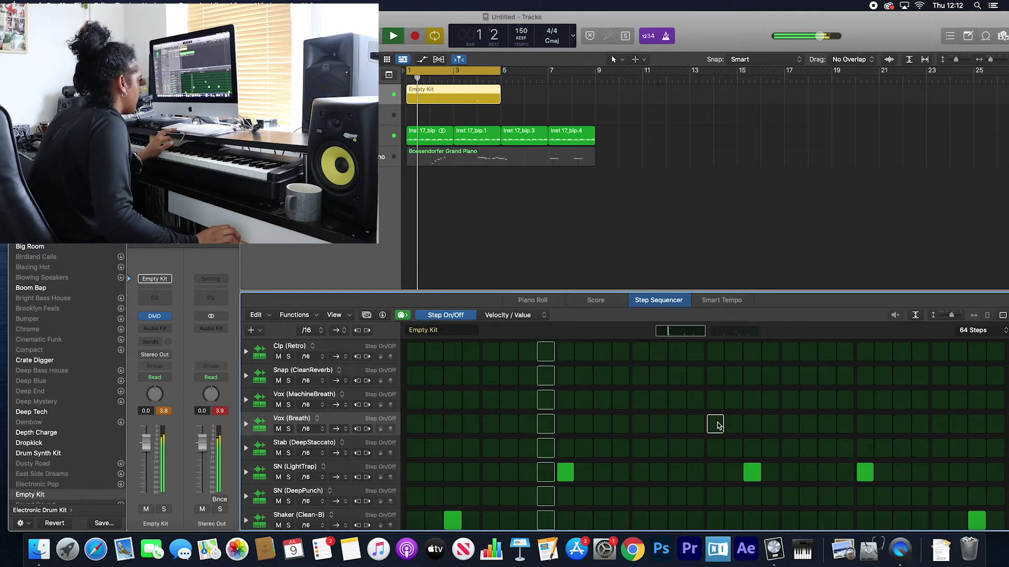
left_click(416, 400)
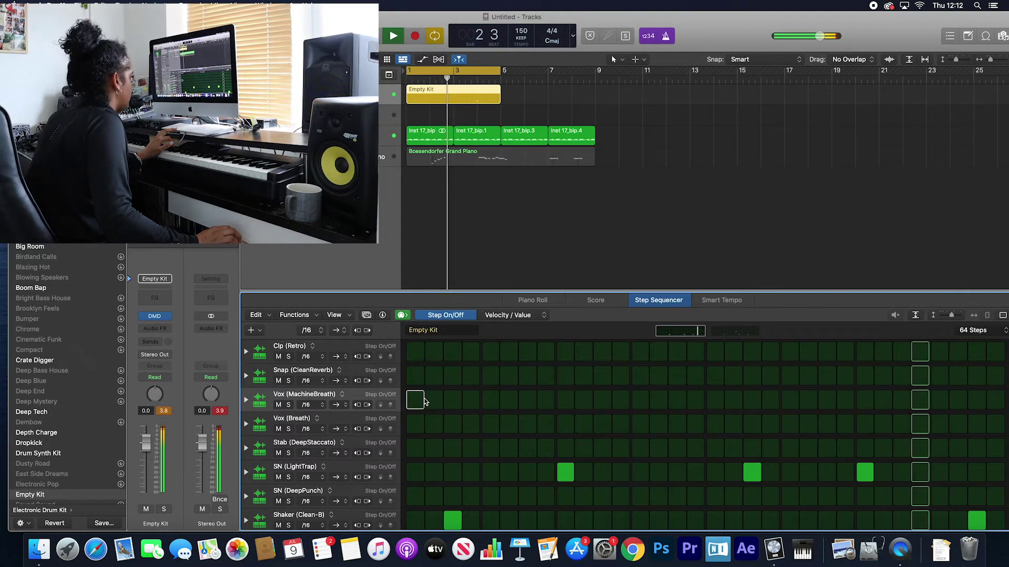
Step: Try Vox (MachineBreath) hits on steps 5 and 37 of the pattern during playback
left_click(490, 401)
left_click(491, 400)
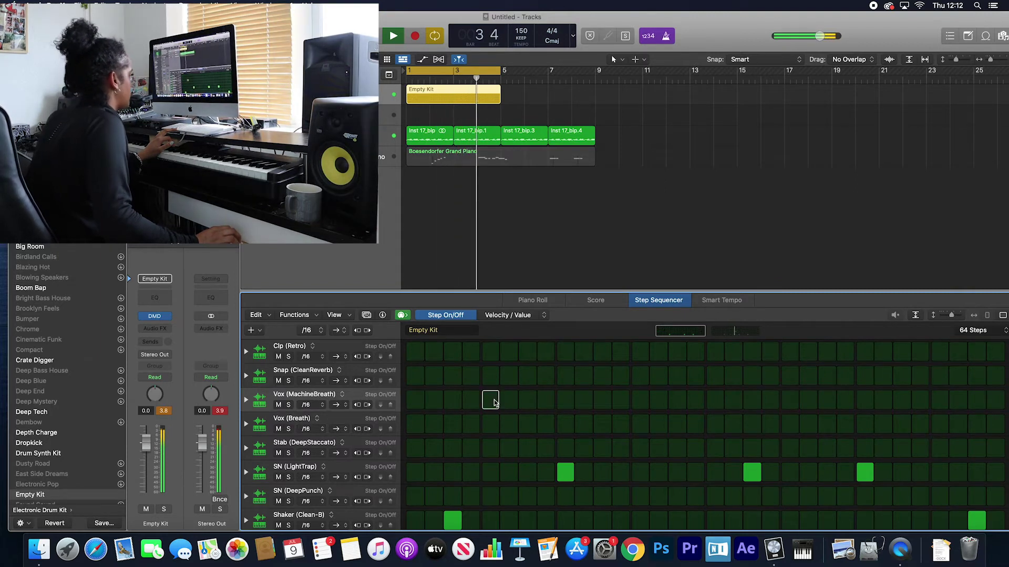
left_click(491, 401)
left_click(491, 400)
left_click(490, 400)
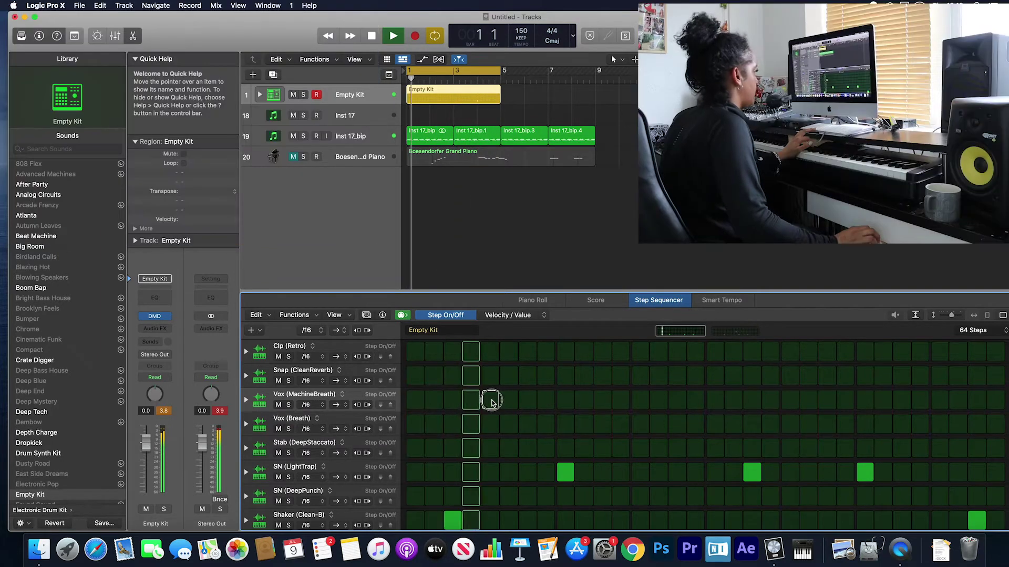
left_click(490, 401)
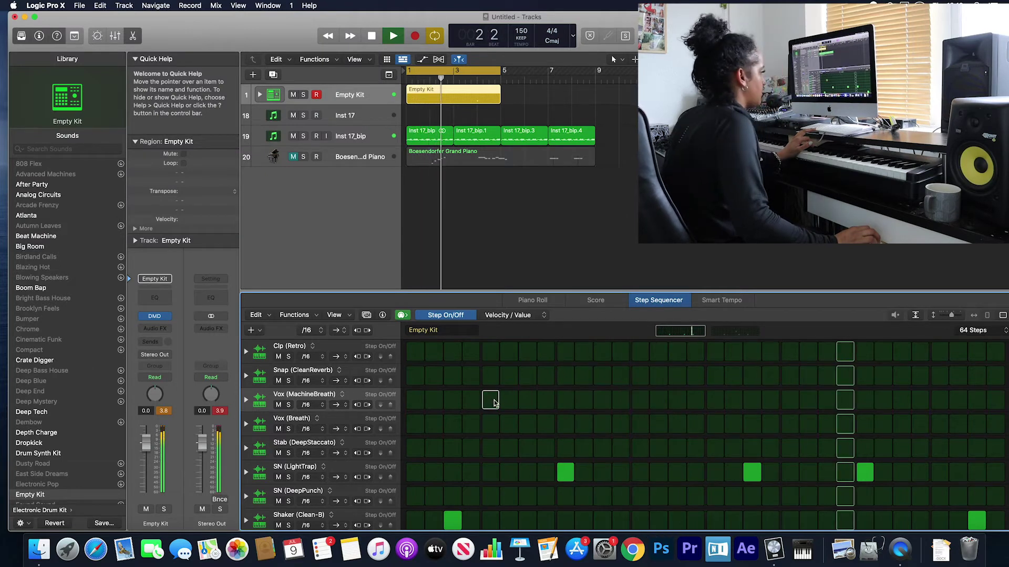
left_click(490, 401)
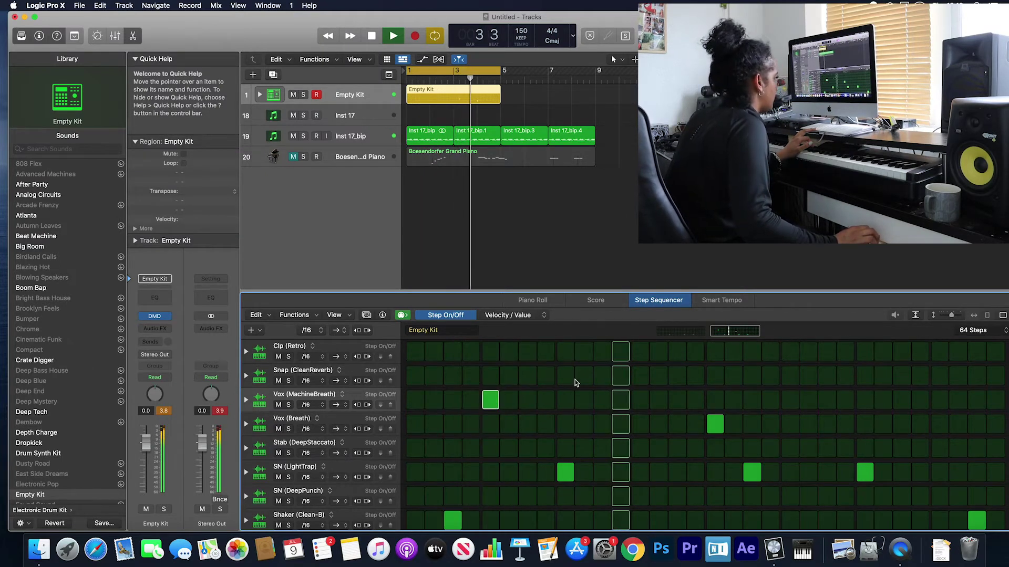
left_click(490, 401)
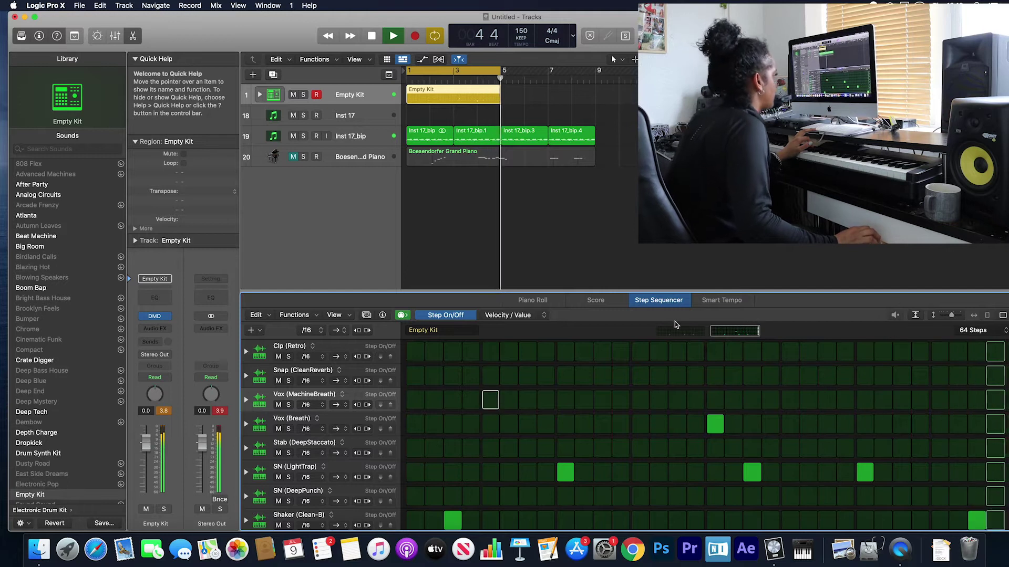
Step: Add a Vox (MachineBreath) hit on step 29 and move the Vox (Breath) hit on step 49 to step 61
left_click(674, 330)
left_click(939, 402)
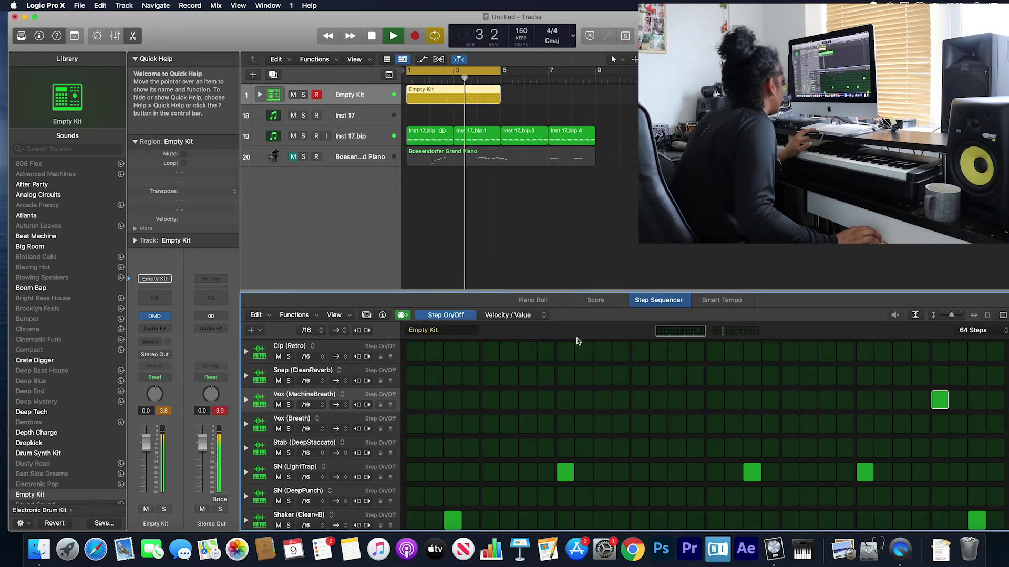
left_click(730, 334)
left_click(713, 424)
left_click(940, 421)
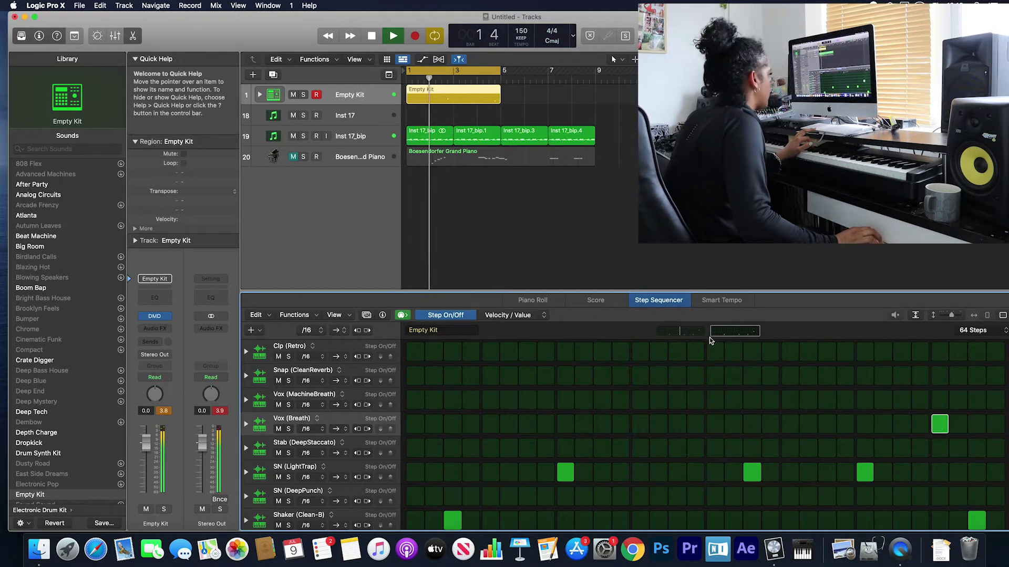
Step: Add Snap (CleanReverb) hits on steps 1, 17, 33 and 49
left_click(692, 331)
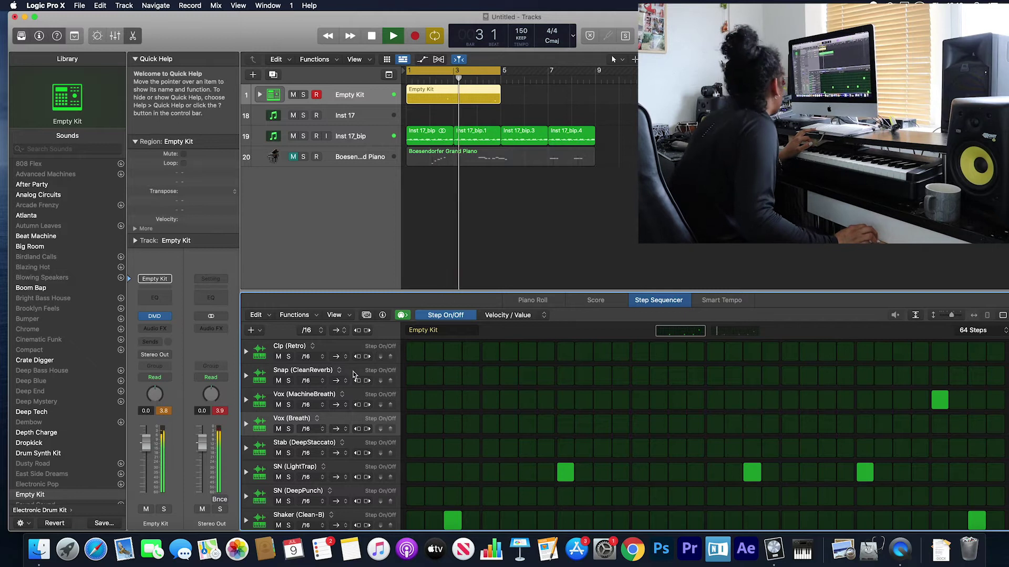
left_click(353, 375)
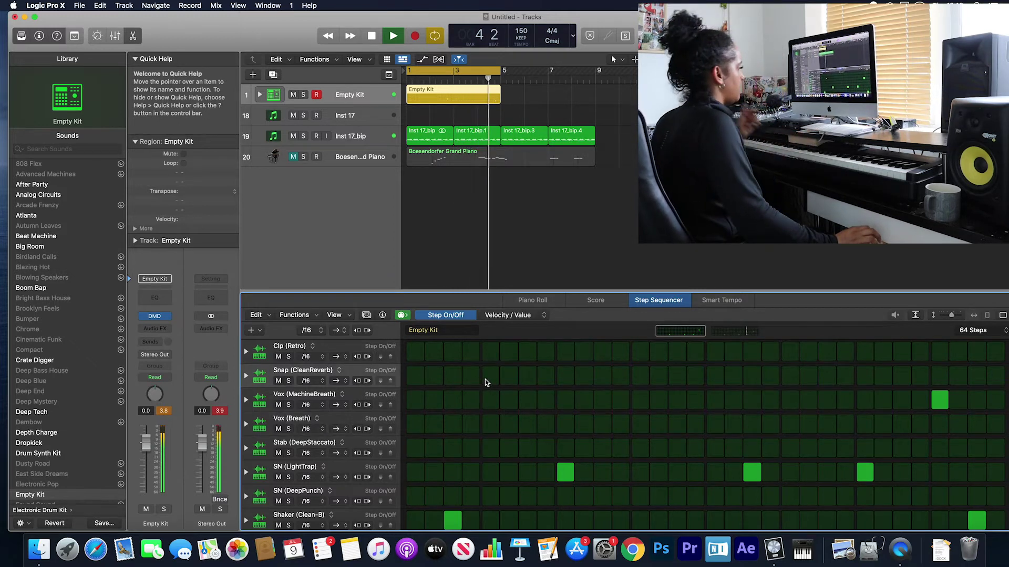
left_click(419, 379)
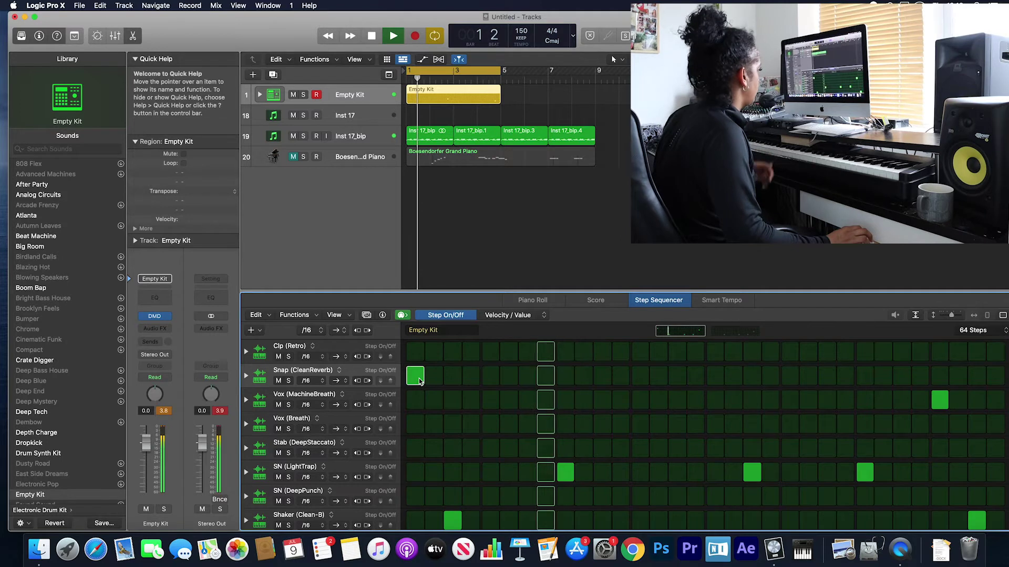
left_click(716, 383)
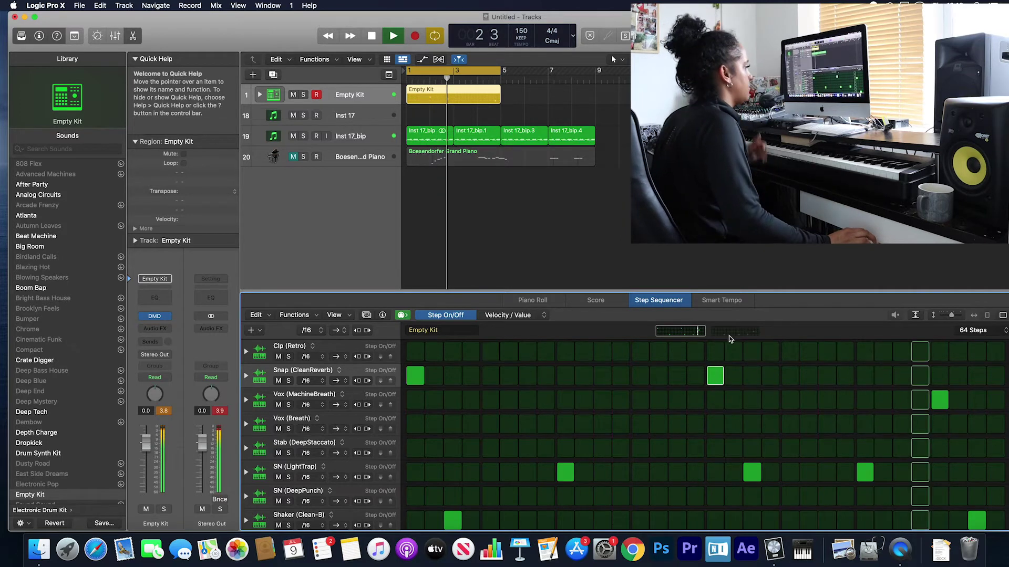
left_click(414, 378)
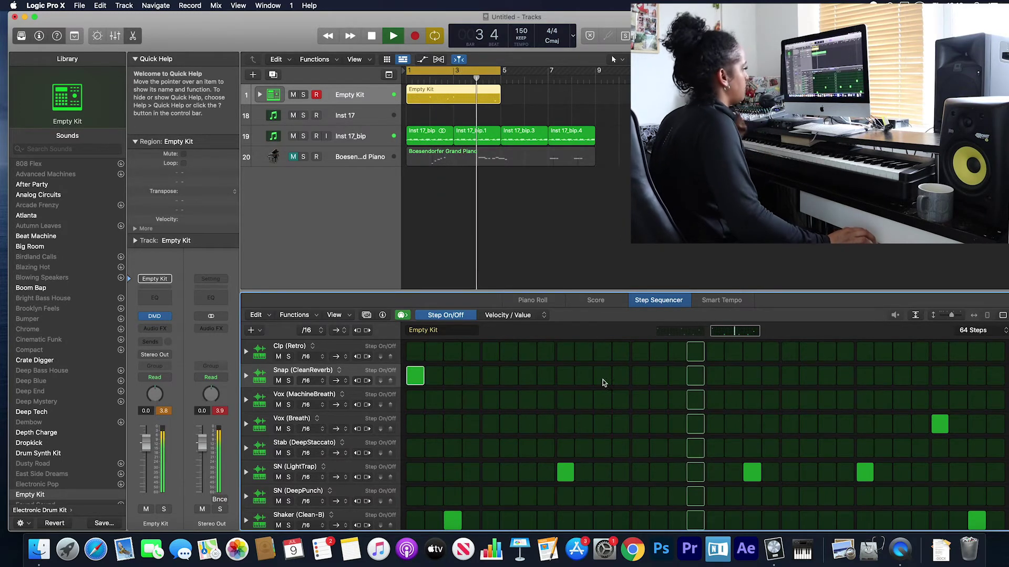
left_click(714, 377)
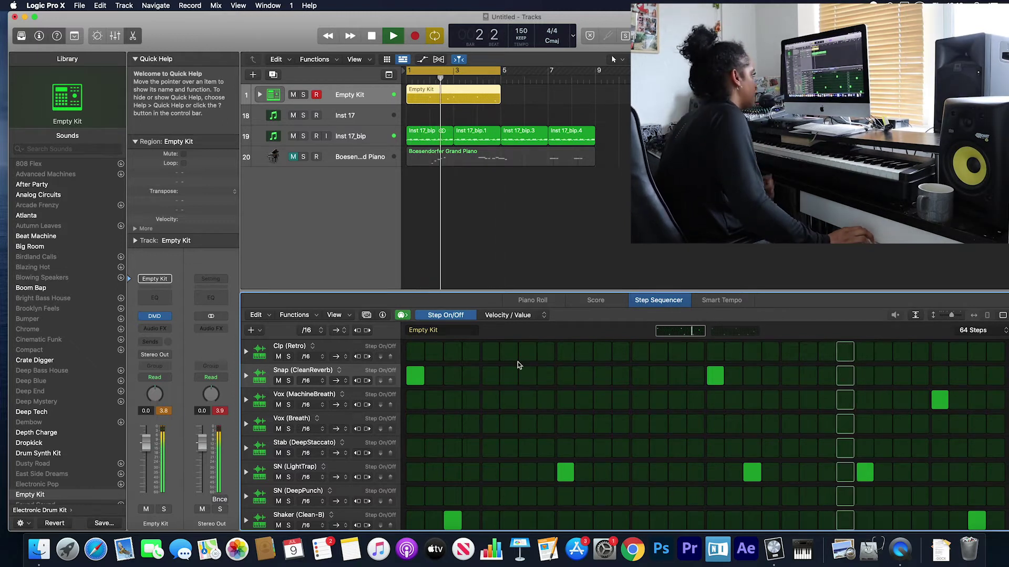
Step: Enlarge the step sequencer area and add all remaining kit pieces as rows to the pattern
scroll(479, 376, "up", 1)
scroll(452, 371, "down", 5)
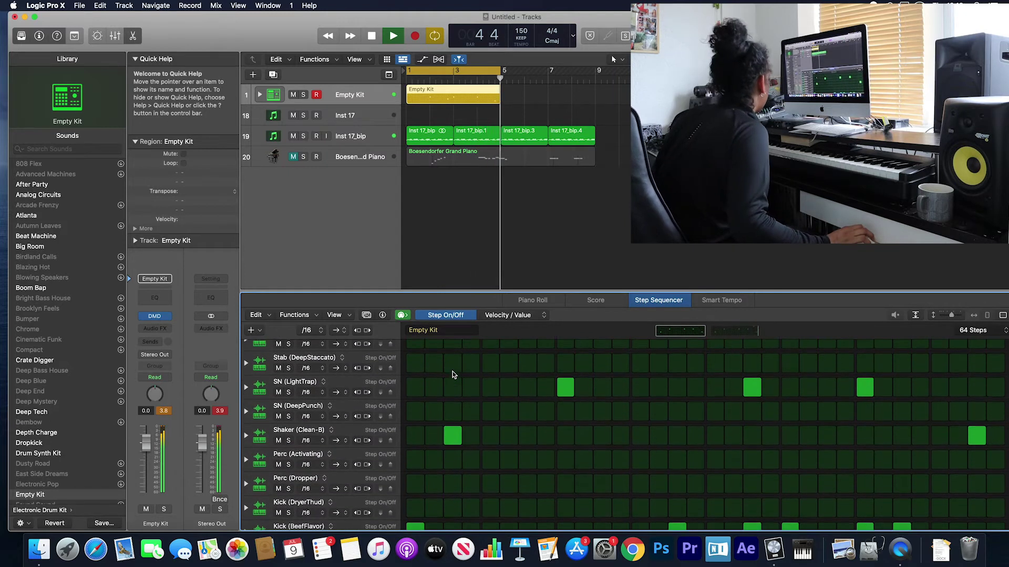
left_click_drag(326, 292, 326, 181)
left_click(254, 219)
mouse_move(259, 223)
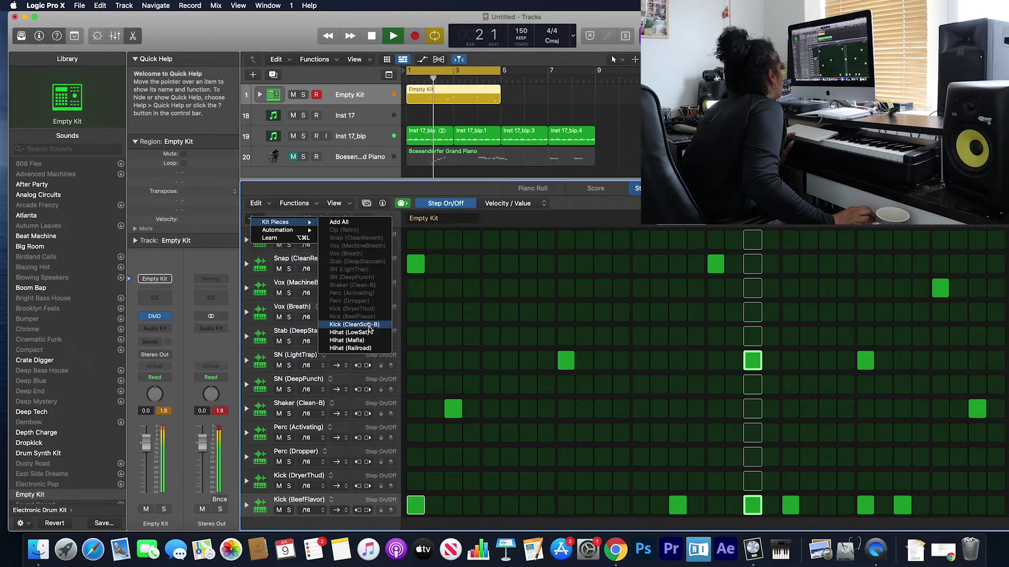
left_click(339, 221)
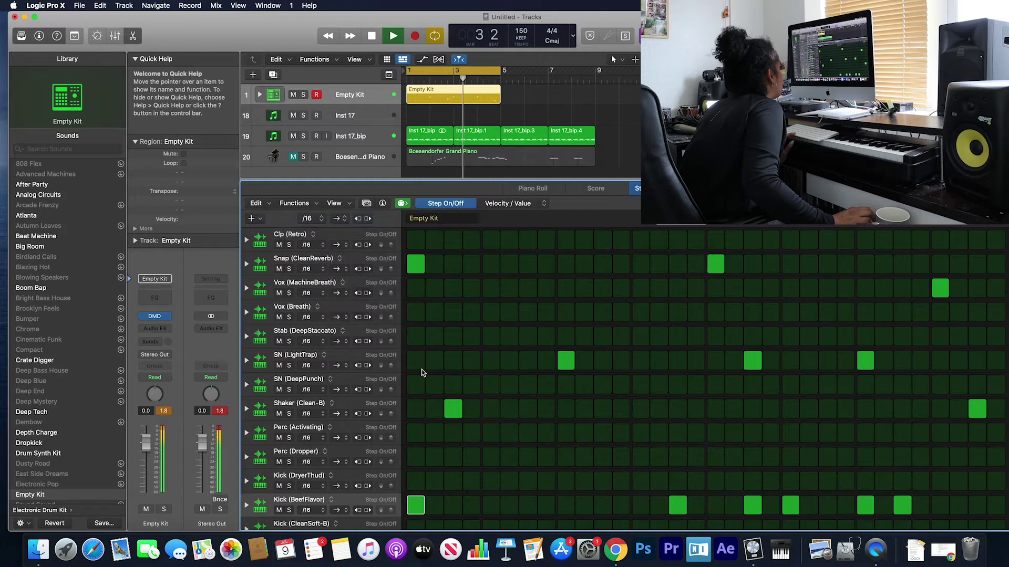
scroll(421, 372, "down", 2)
scroll(421, 372, "down", 1)
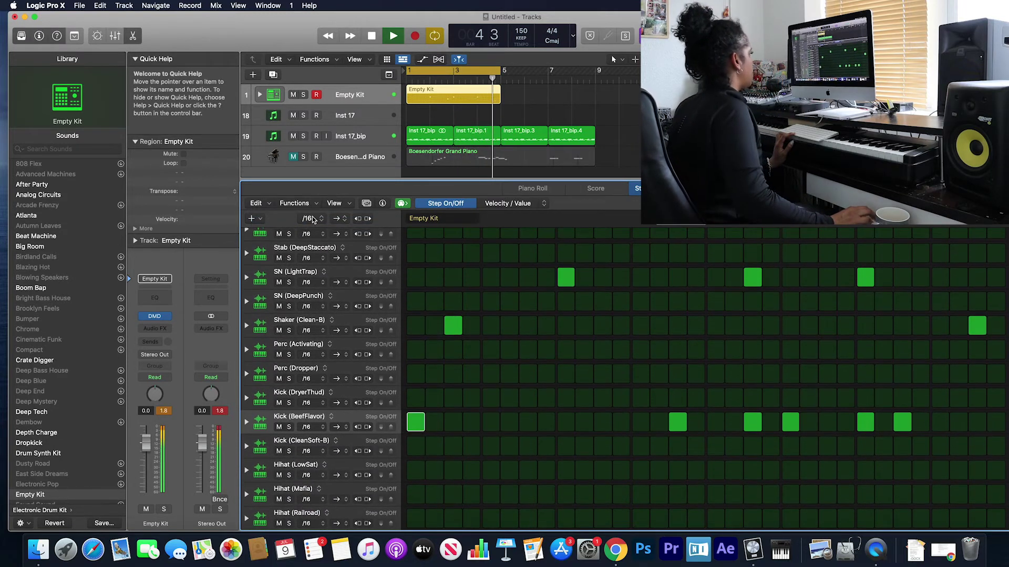
Step: Place Hihat (Mafia) hits on steps 1, 2, 4, 6, 9 and 11, Hihat (Railroad) hits on 7 and 8, and a Hihat (LowSat) hit on 13
key("space")
key("space")
left_click(415, 494)
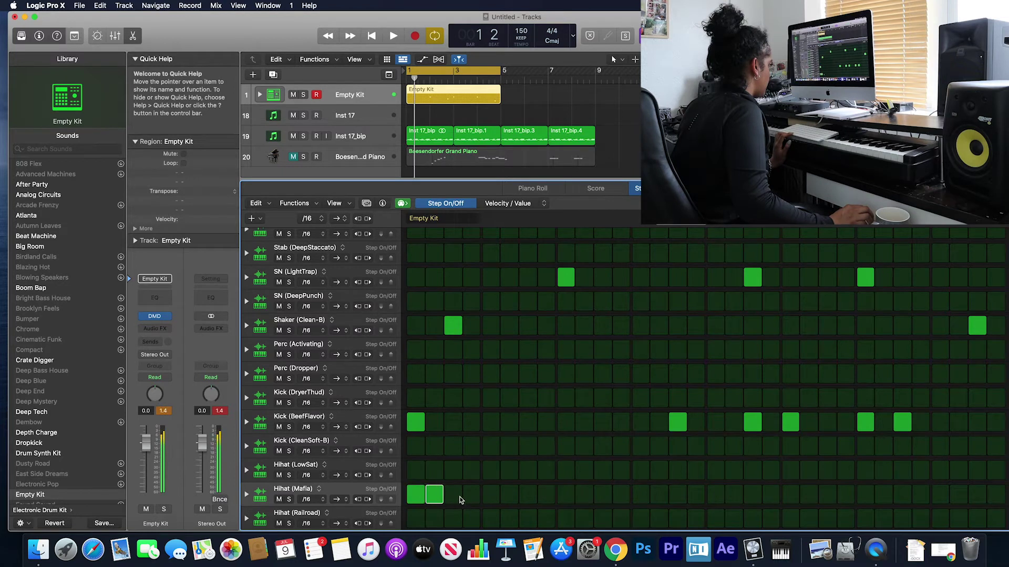
left_click(546, 519)
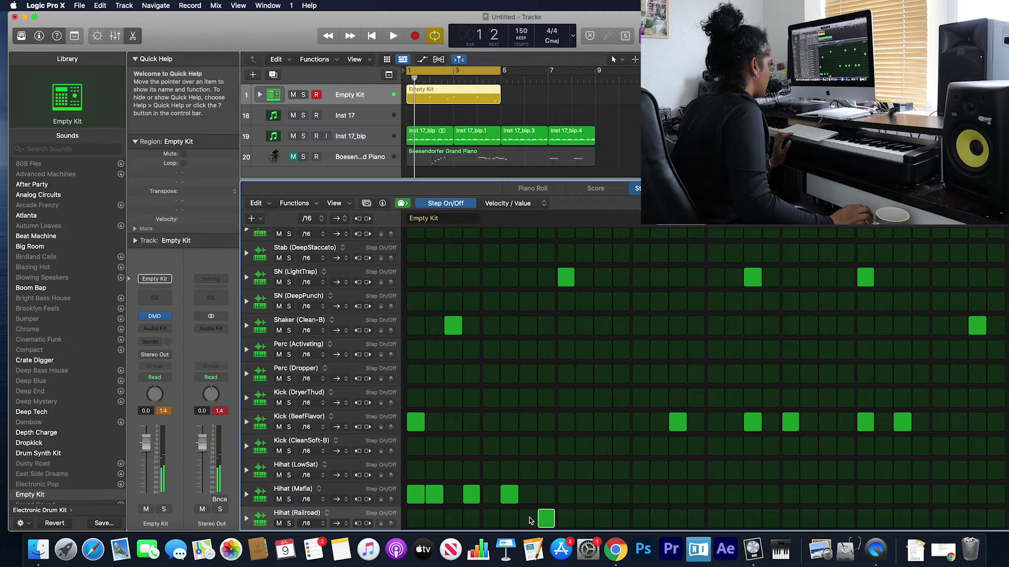
left_click(565, 498)
left_click(646, 474)
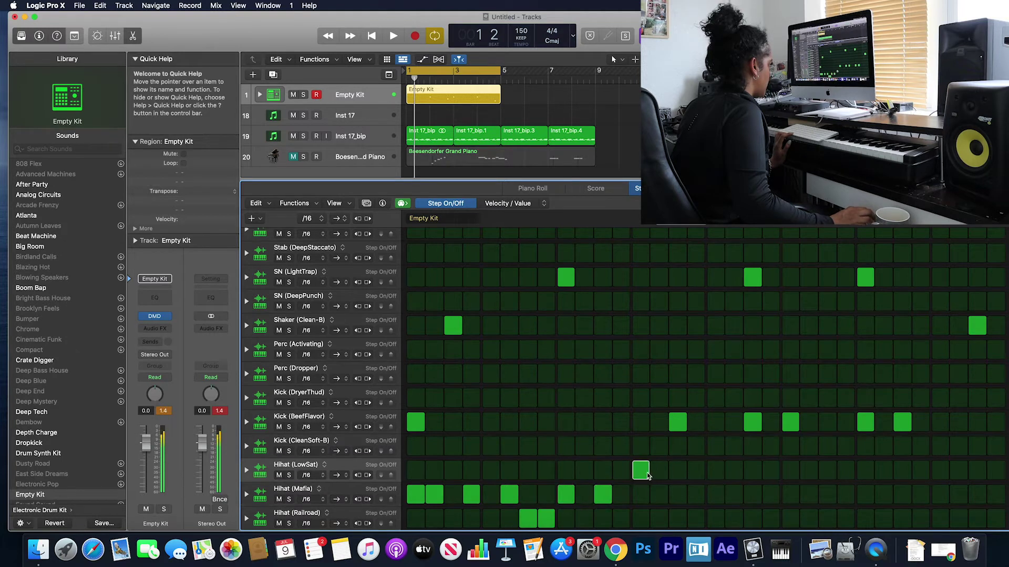
Step: Add Hihat (Mafia) hits on steps 17, 18, 21, 22, 24–26, 29 and 30, and Hihat (LowSat) hits on 19, 20, 27, 28, 31 and 32
left_click_drag(704, 497, 725, 495)
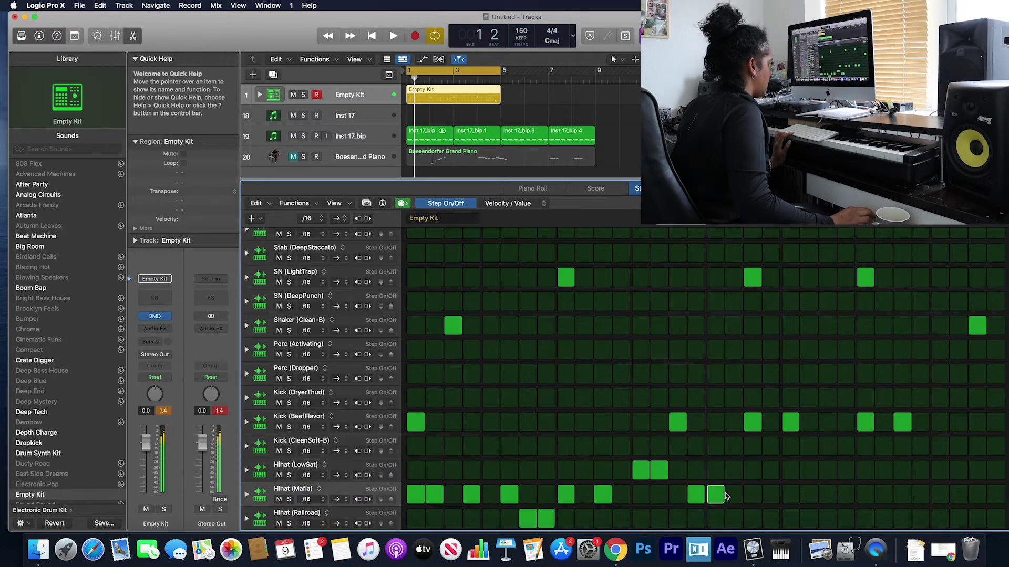
left_click_drag(790, 496, 846, 497)
key("space")
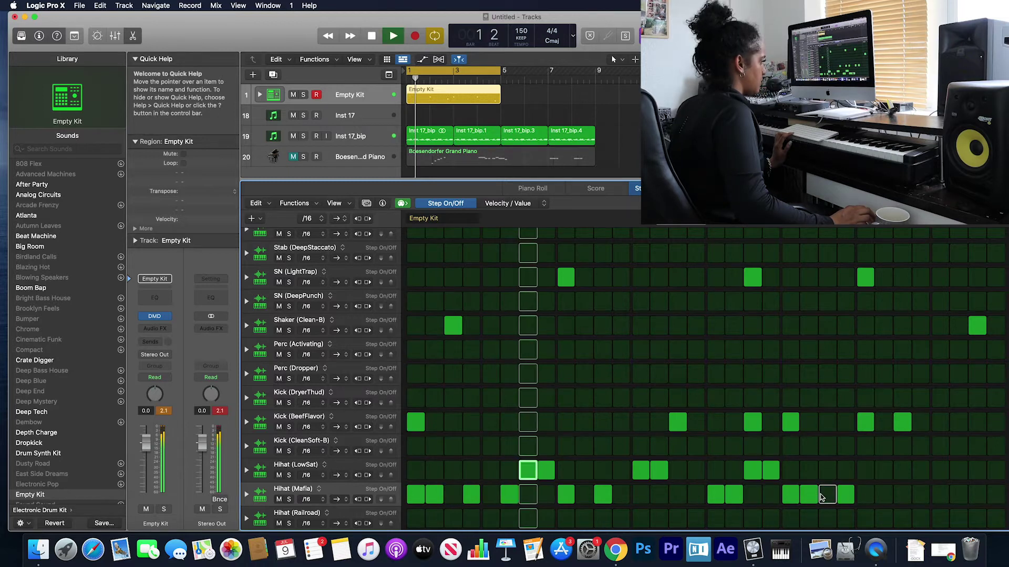
left_click_drag(904, 472, 959, 497)
left_click(865, 494)
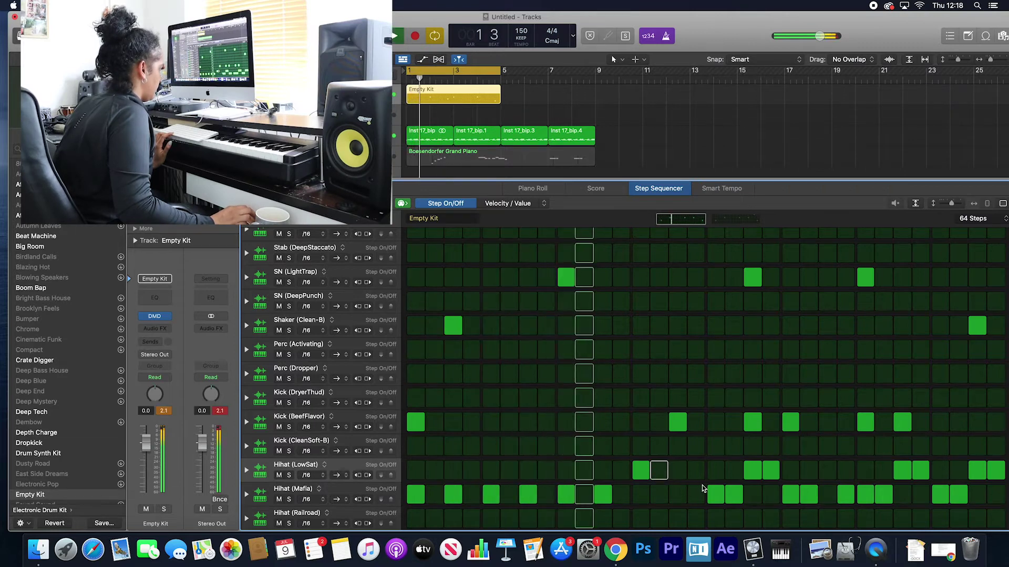
Step: Add Hihat (Mafia) hits on steps 8 and 15, and remove those on 5, 9 and 22 plus the Hihat (LowSat) hit on step 20
left_click(677, 495)
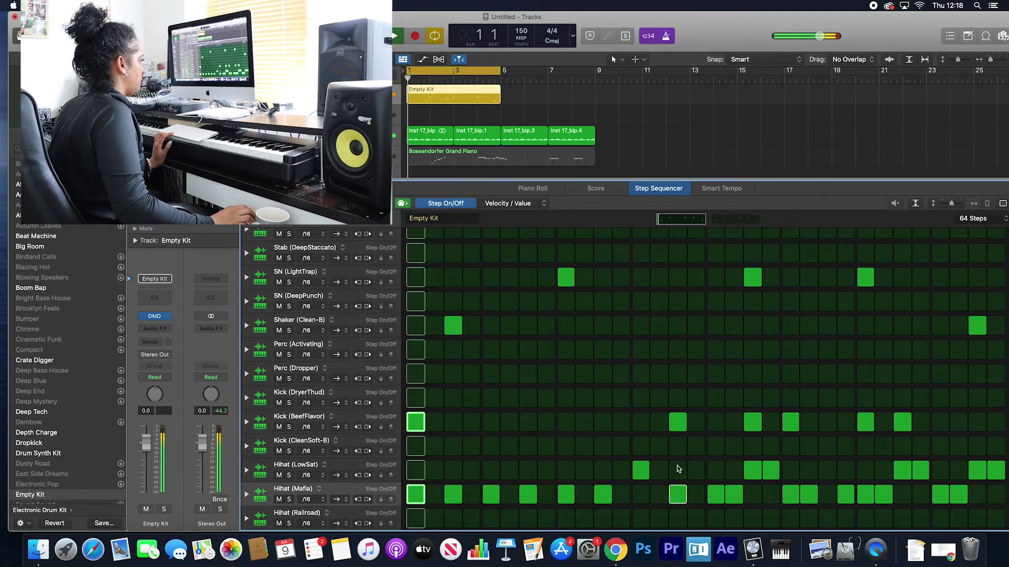
left_click(495, 497)
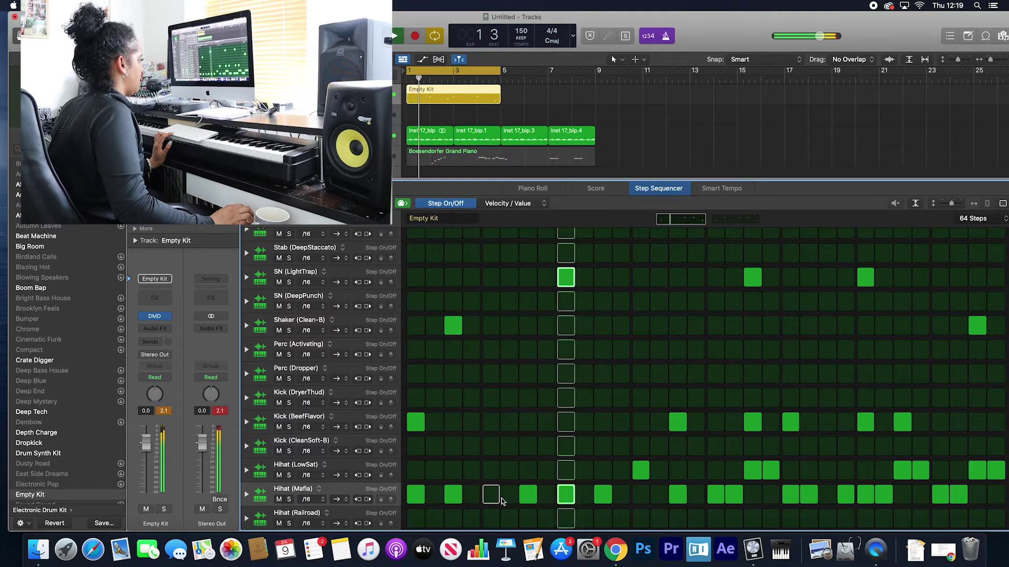
left_click(549, 497)
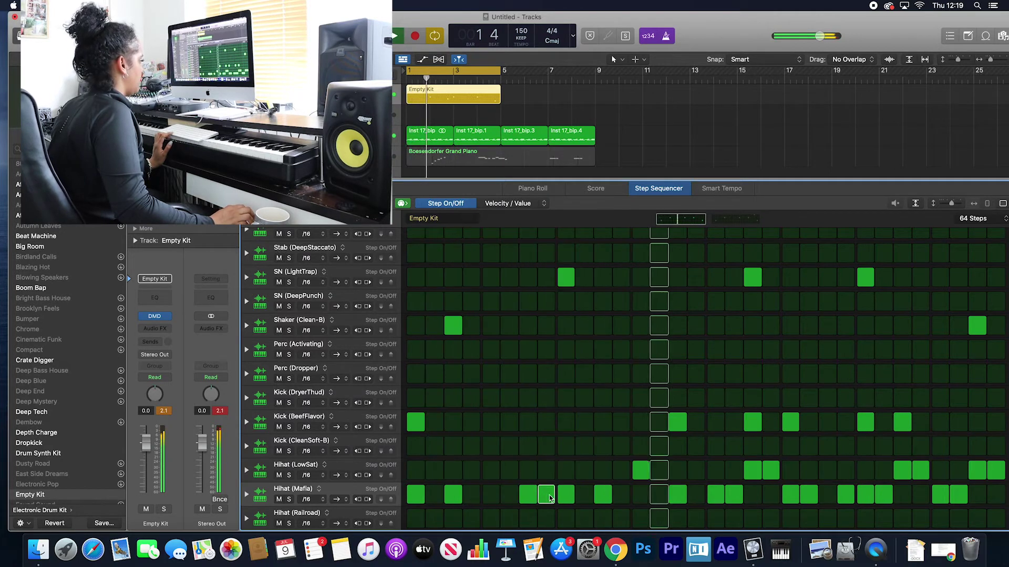
left_click(570, 498)
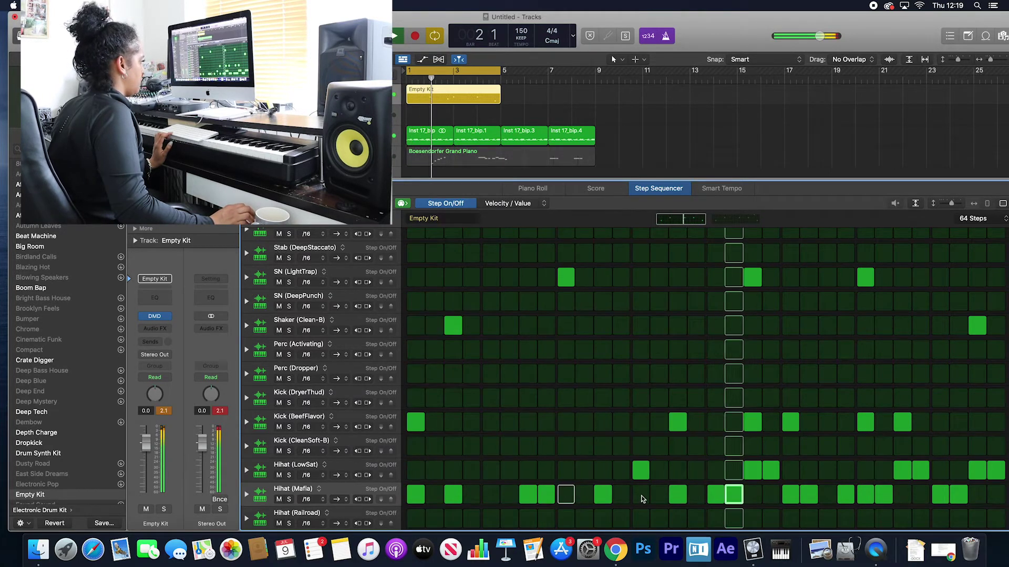
left_click(765, 475)
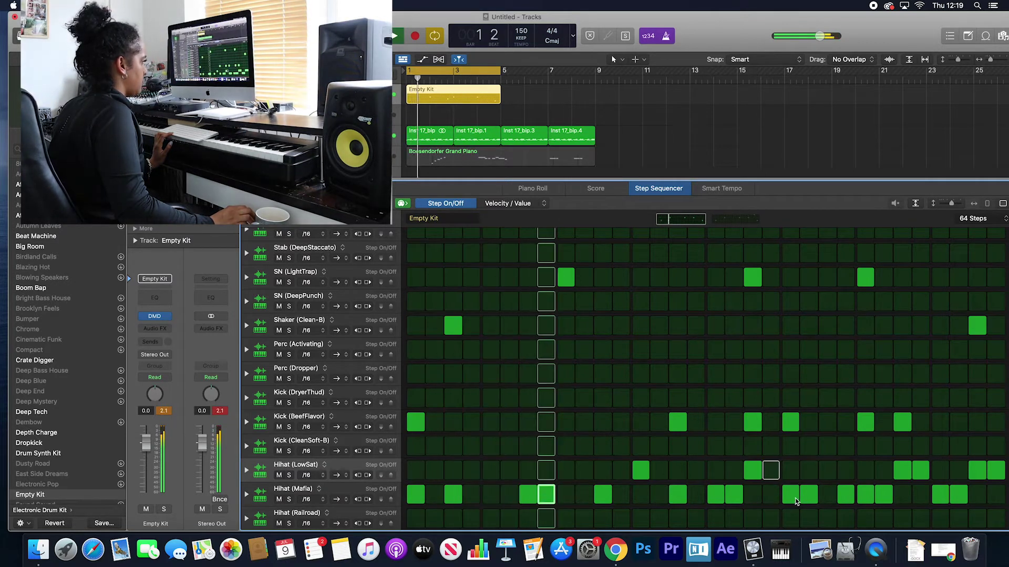
left_click(814, 495)
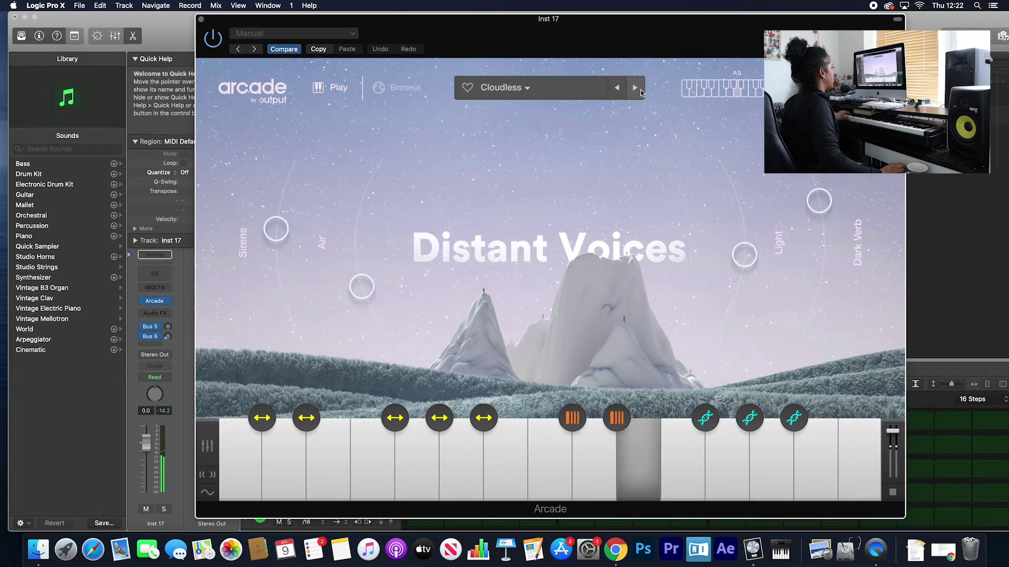
Step: Switch the Arcade instrument on Inst 17 from Cloudless to the next kit, Distant Memories
left_click(637, 89)
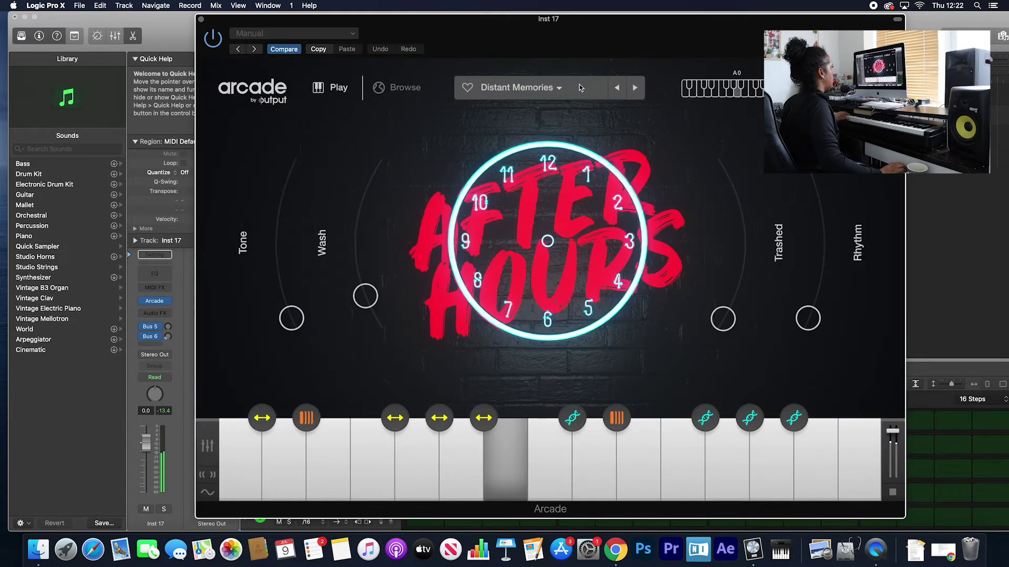
left_click(548, 91)
left_click(401, 120)
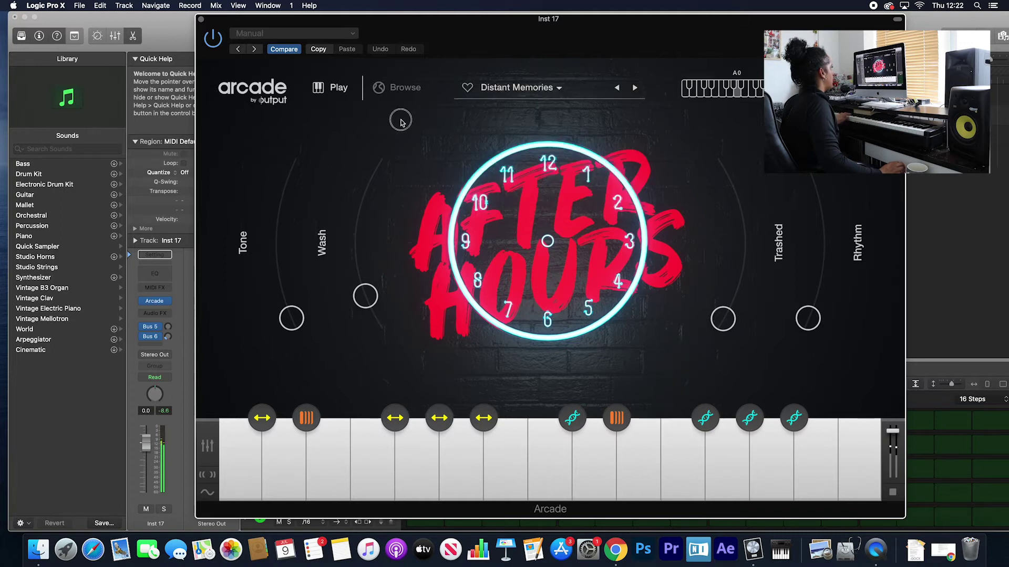
Step: Browse the Arcade feed and download the On the Grind kit from the Drip line
left_click(393, 90)
scroll(675, 308, "down", 10)
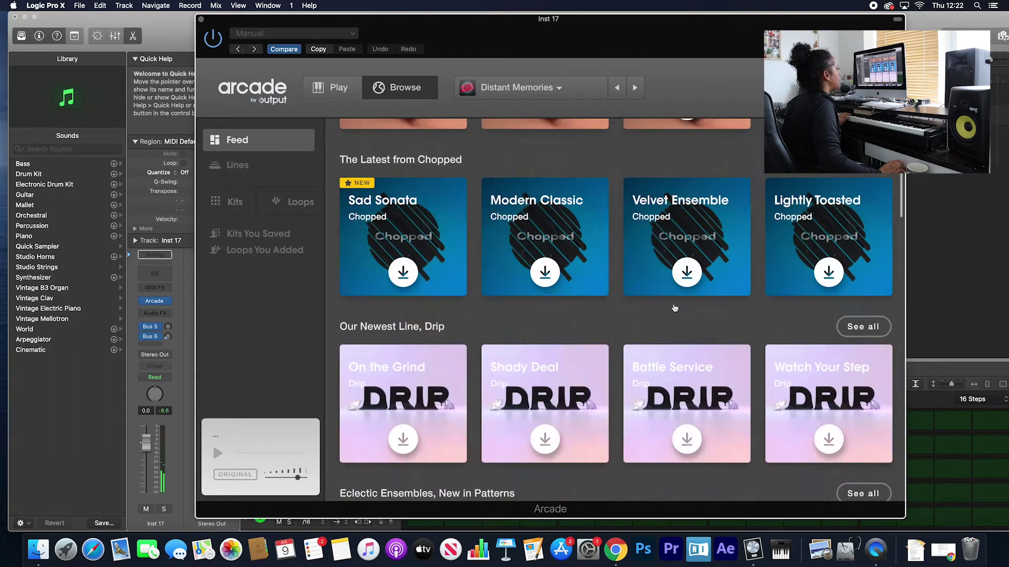
scroll(675, 308, "up", 5)
scroll(674, 309, "down", 1)
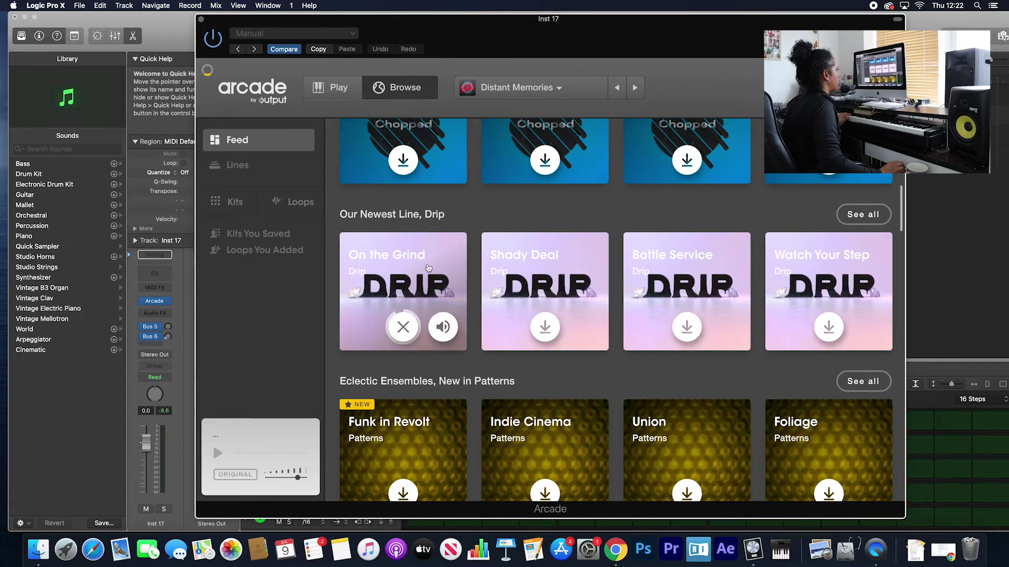
scroll(425, 265, "down", 1)
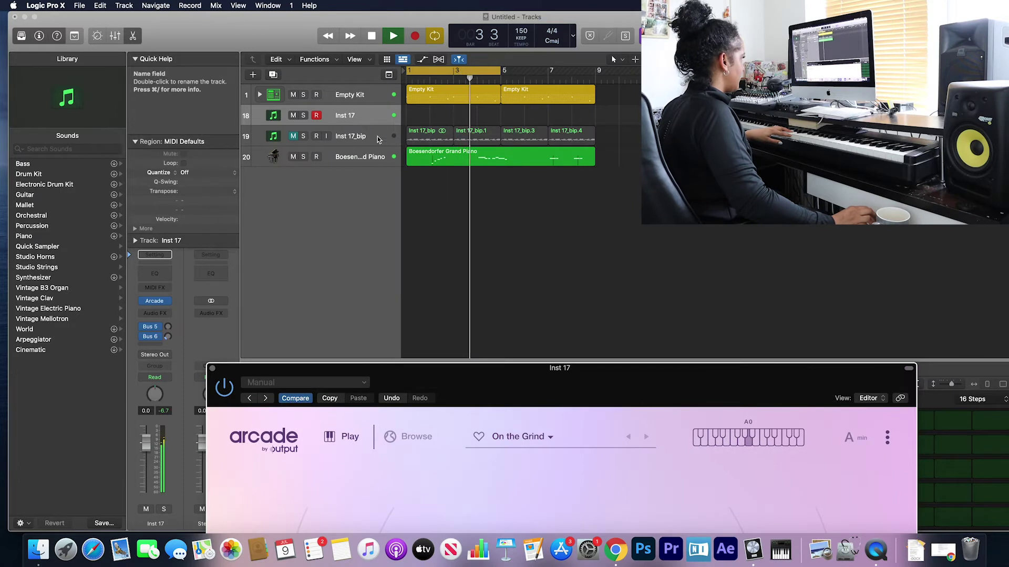
Step: Move the Arcade window up so that the On the Grind kit and its keyboard are fully in view
left_click(424, 299)
left_click_drag(470, 377, 413, 16)
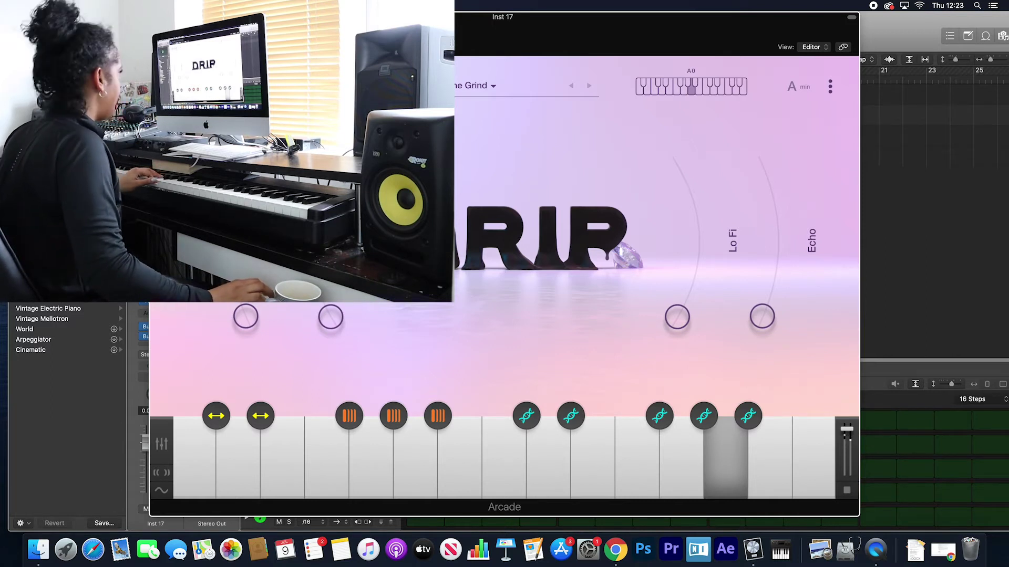
Step: Close the Arcade window and record a four-bar On the Grind part on the Inst 17 track from bar 1
key("super+w")
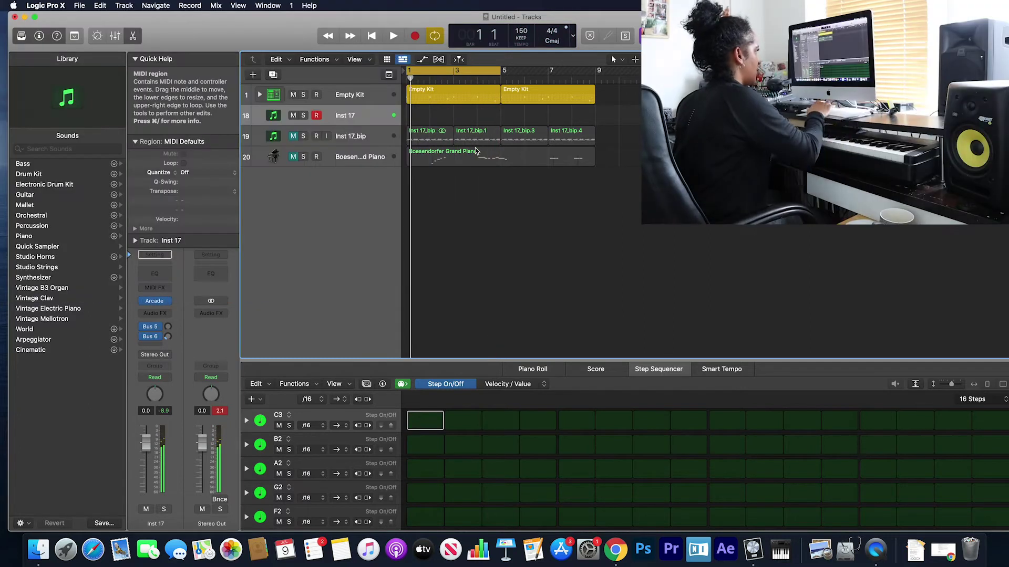
key("r")
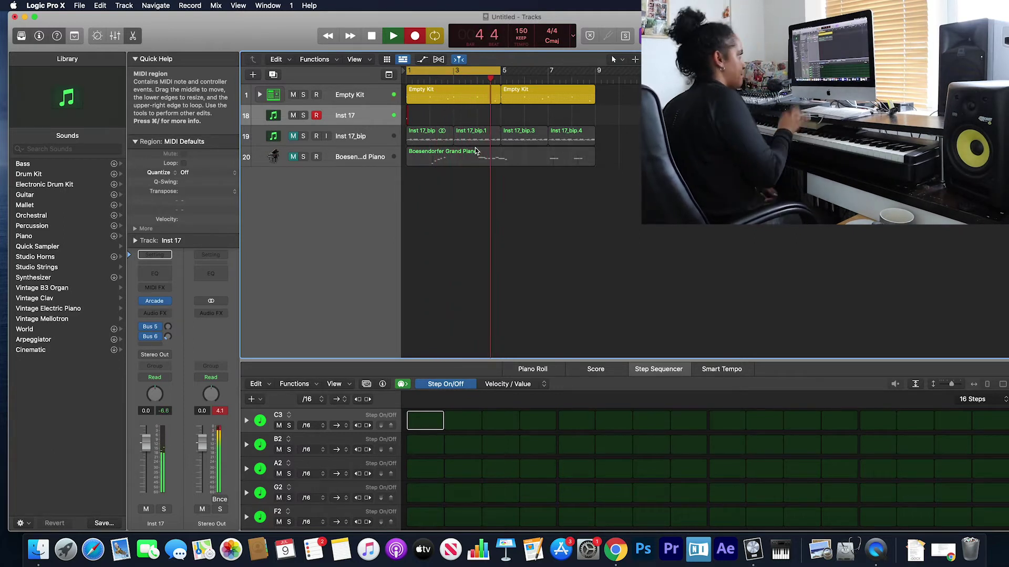
Step: Try the beat with the Inst 17_bip track unmuted, toggling its mute during playback, and open its Channel EQ
left_click(293, 138)
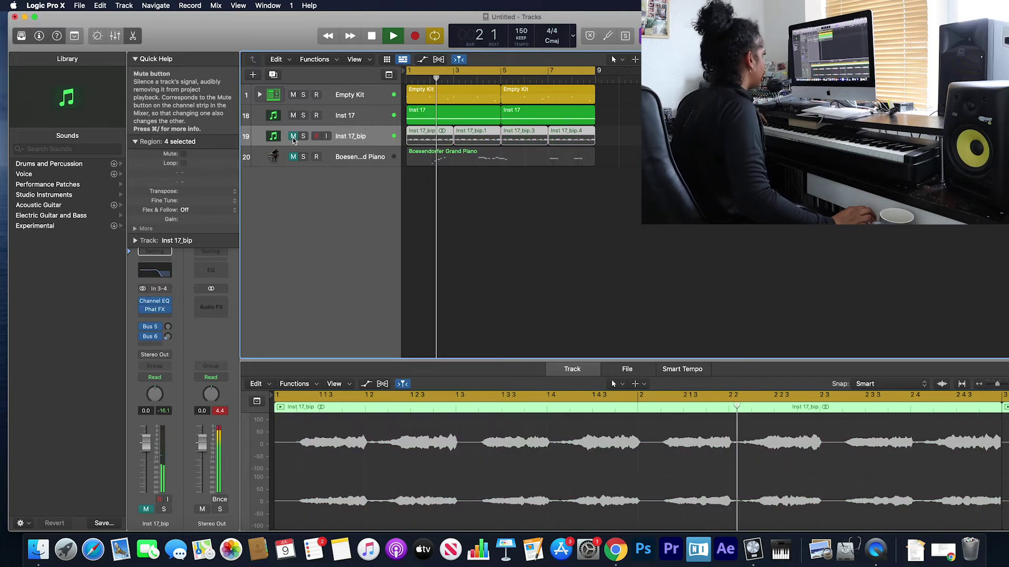
left_click(293, 137)
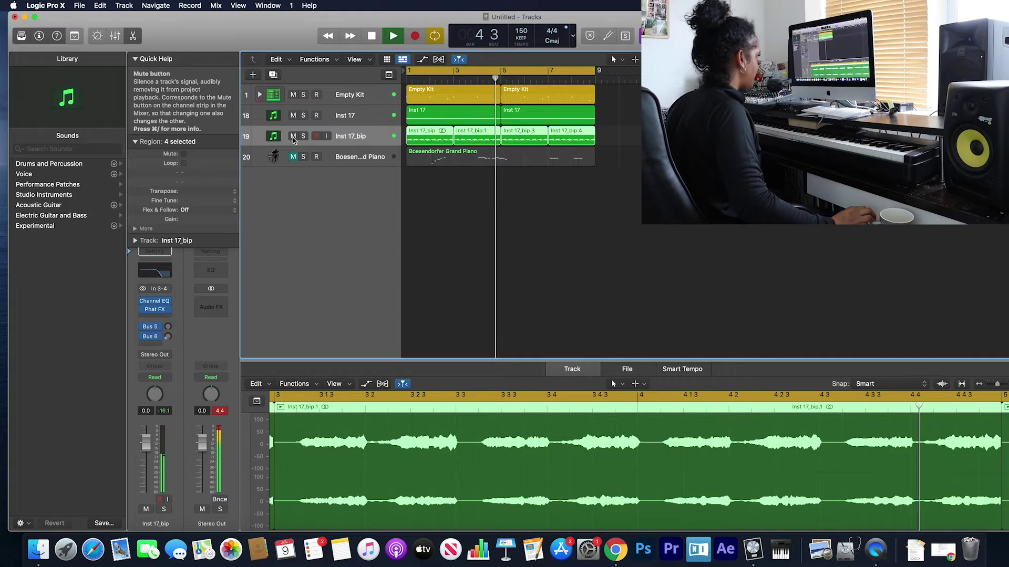
left_click(293, 137)
left_click(293, 137)
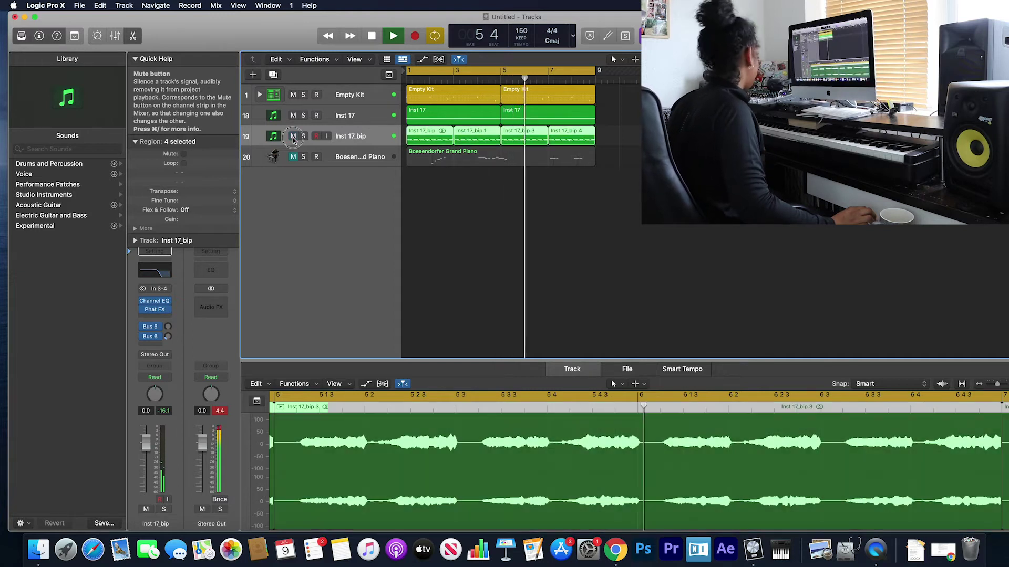
left_click(161, 270)
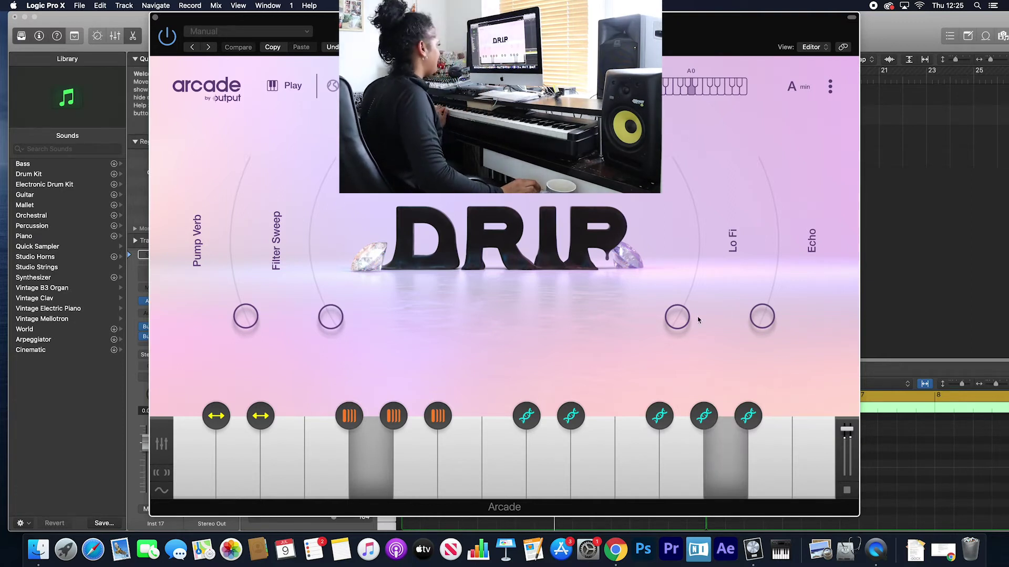
Step: Try out Arcade's Lo Fi and Filter Sweep effects, return both to their minimum, and close the plug-in window
left_click_drag(698, 320, 683, 224)
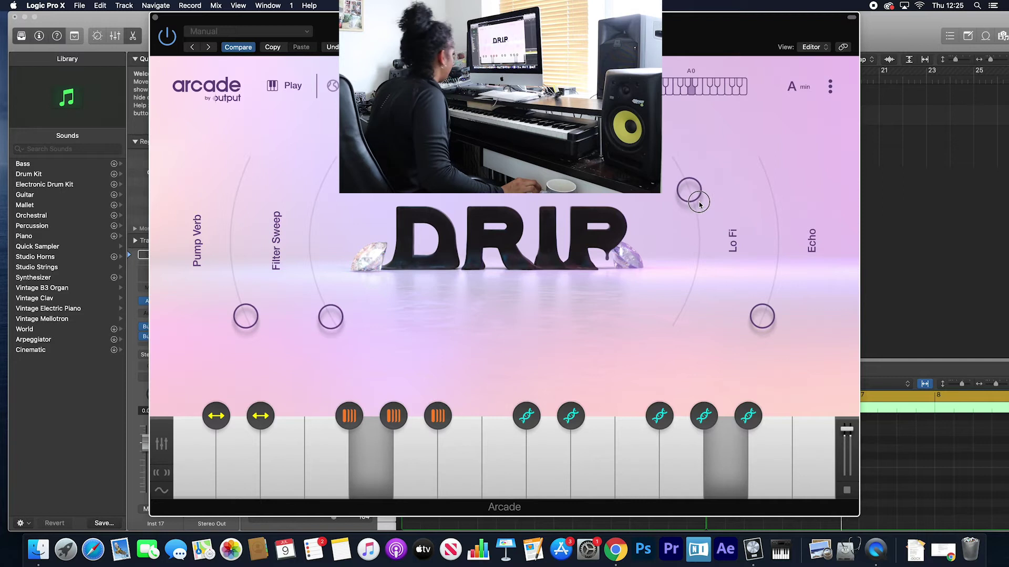
left_click_drag(699, 203, 629, 380)
left_click_drag(355, 322, 325, 165)
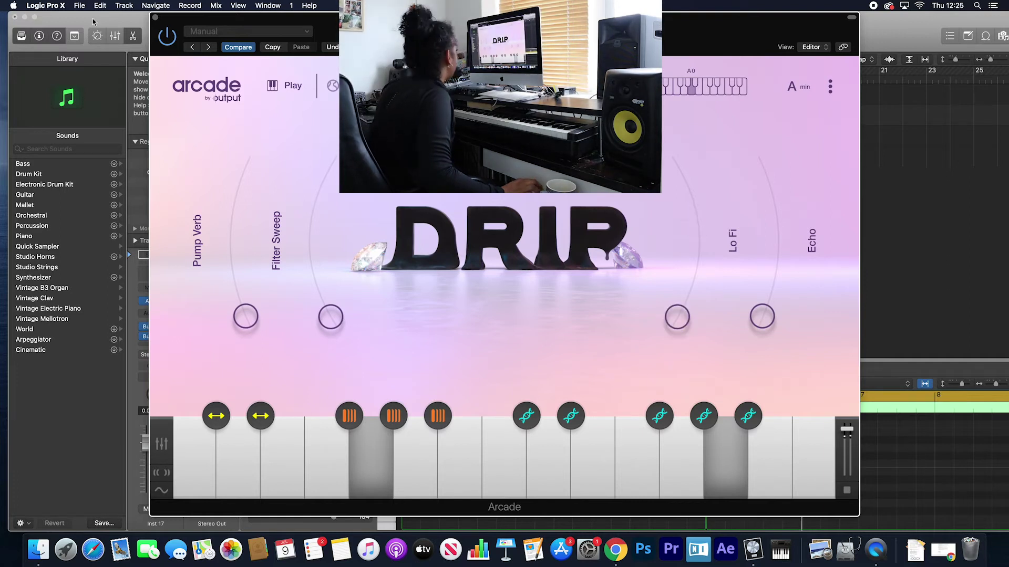
left_click(155, 19)
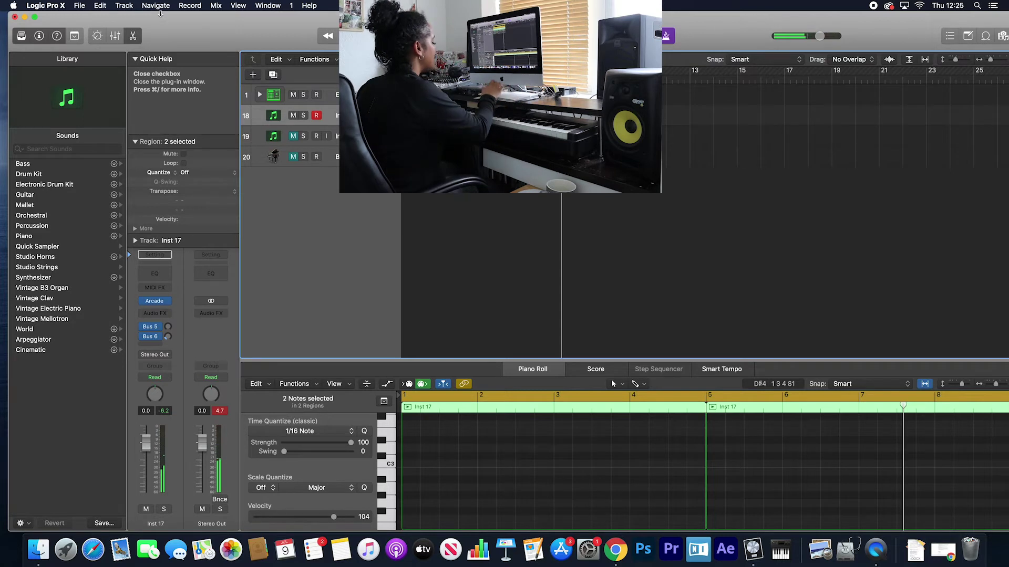
Step: Record a second Arcade part over the existing Inst 17 regions and select its region on the Inst 19 track to view its notes
key("space")
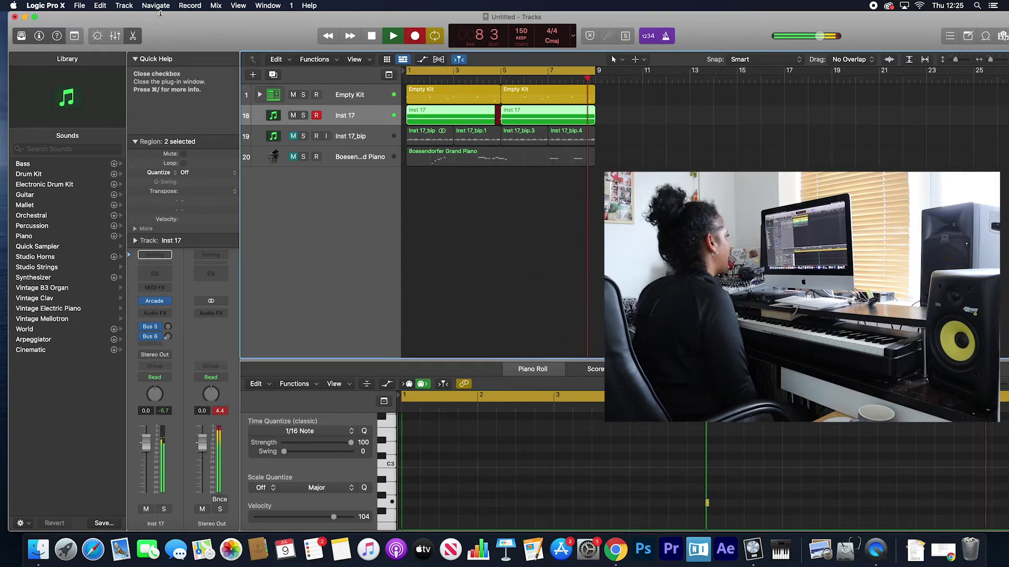
key("space")
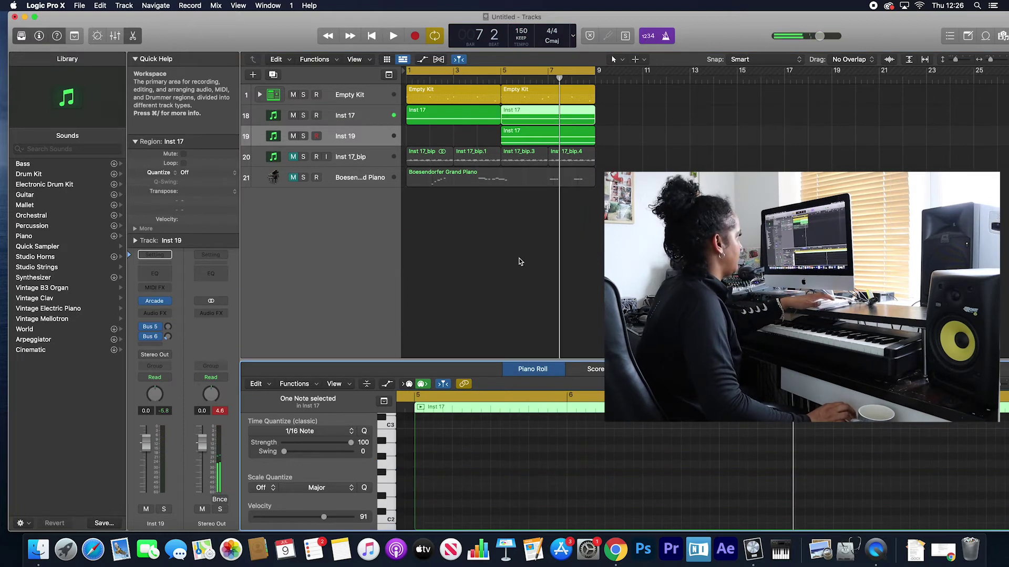
left_click(577, 137)
scroll(499, 458, "up", 2)
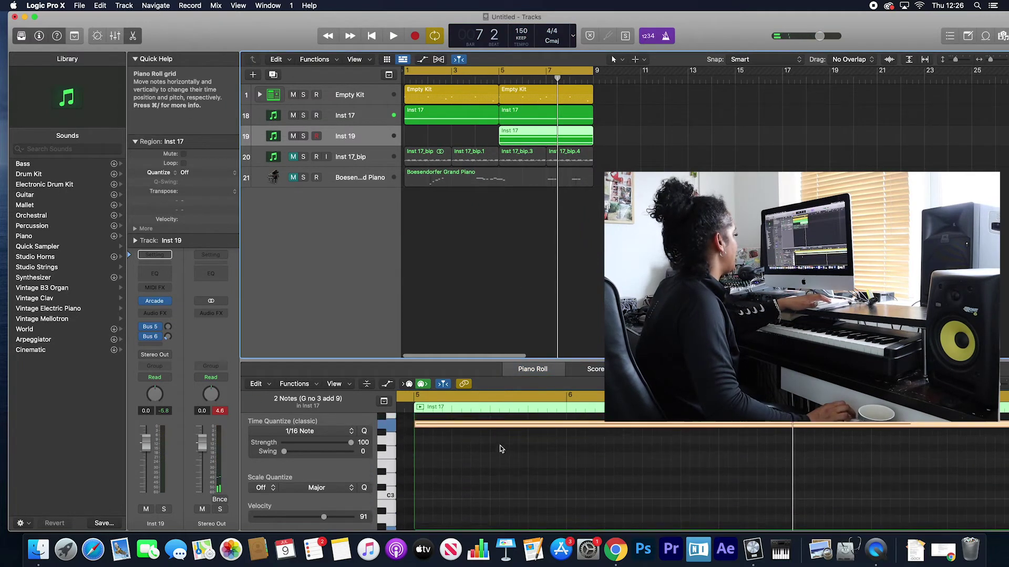
Step: Copy the Empty Kit and Inst 17 regions to bar 9 and set the cycle range to bars 9–17
key("space")
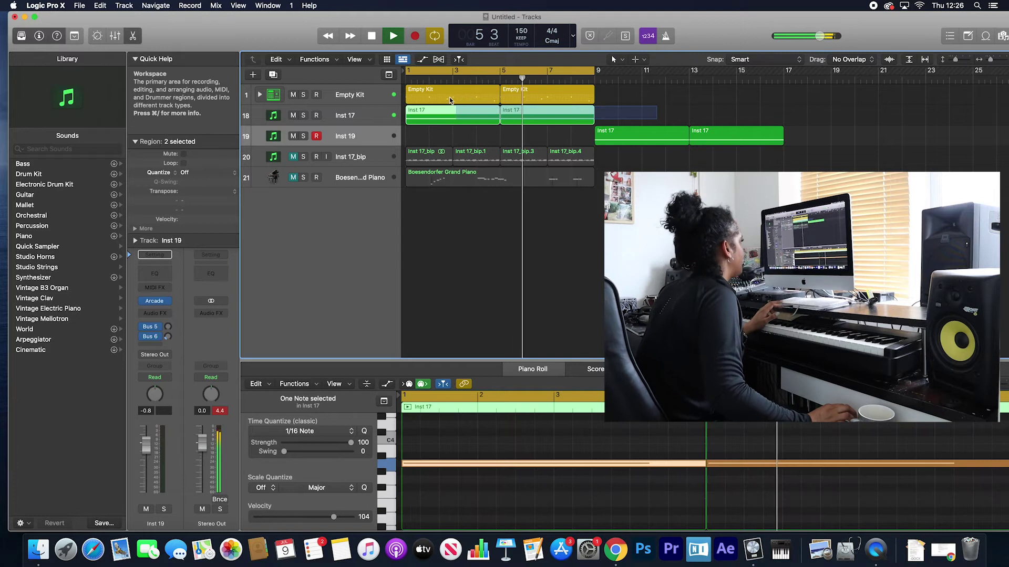
left_click(465, 96)
left_click_drag(465, 96, 654, 96)
left_click_drag(593, 70, 788, 95)
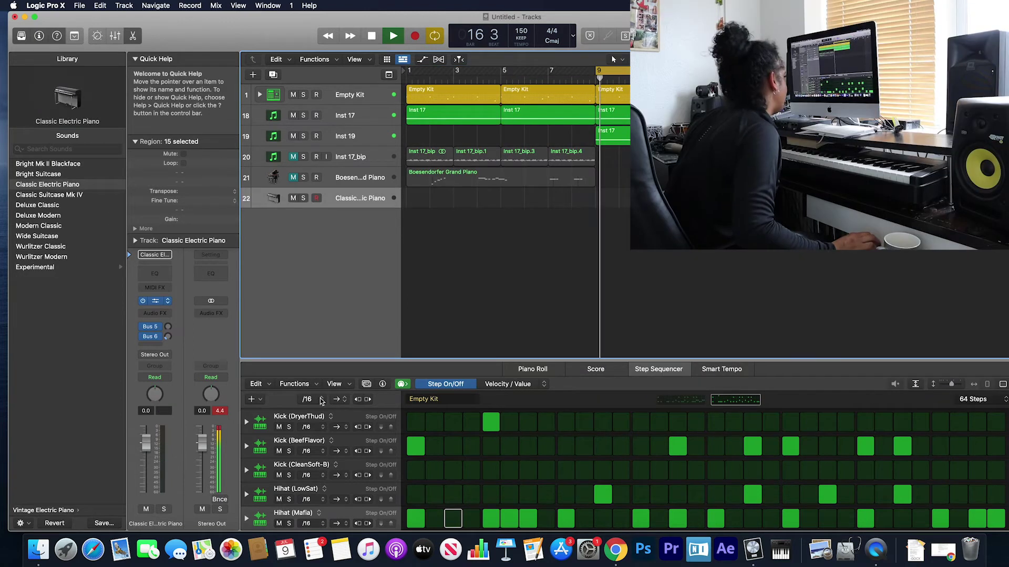
Step: Load the Acoustic Guitar preset into the new track's Sampler and record a guitar melody over the cycle from bar 9 to 17
left_click(444, 151)
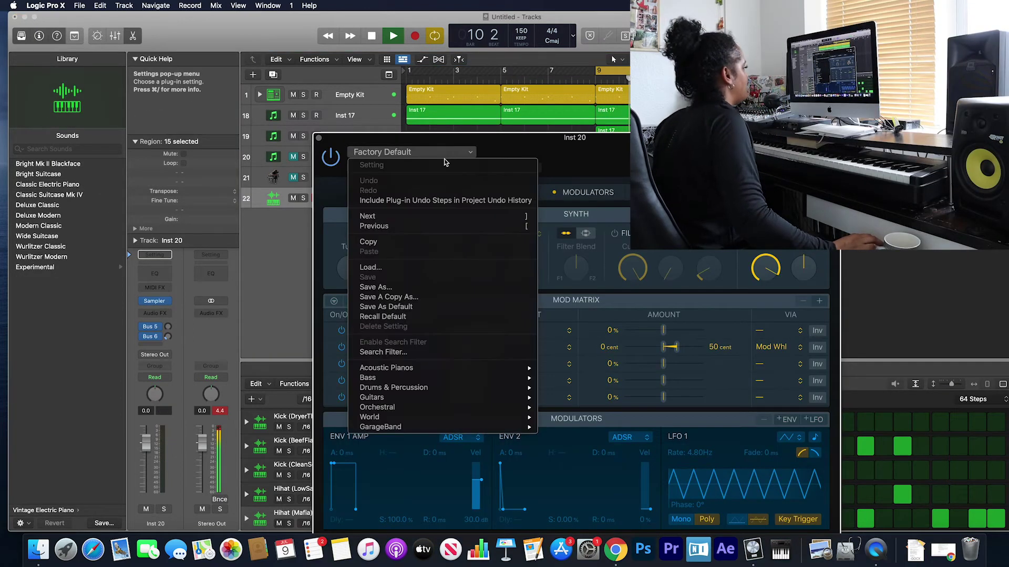
mouse_move(419, 421)
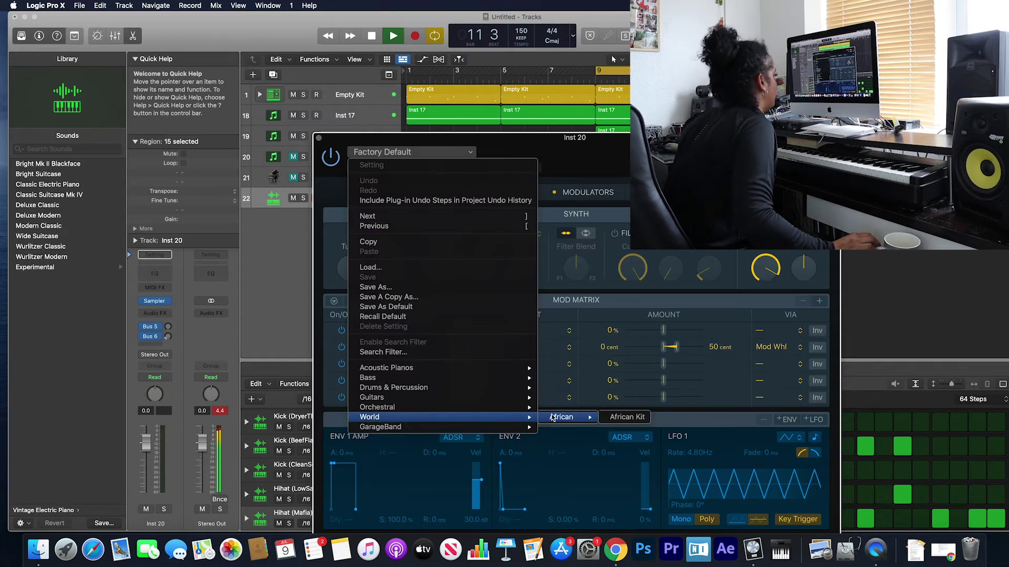
mouse_move(467, 401)
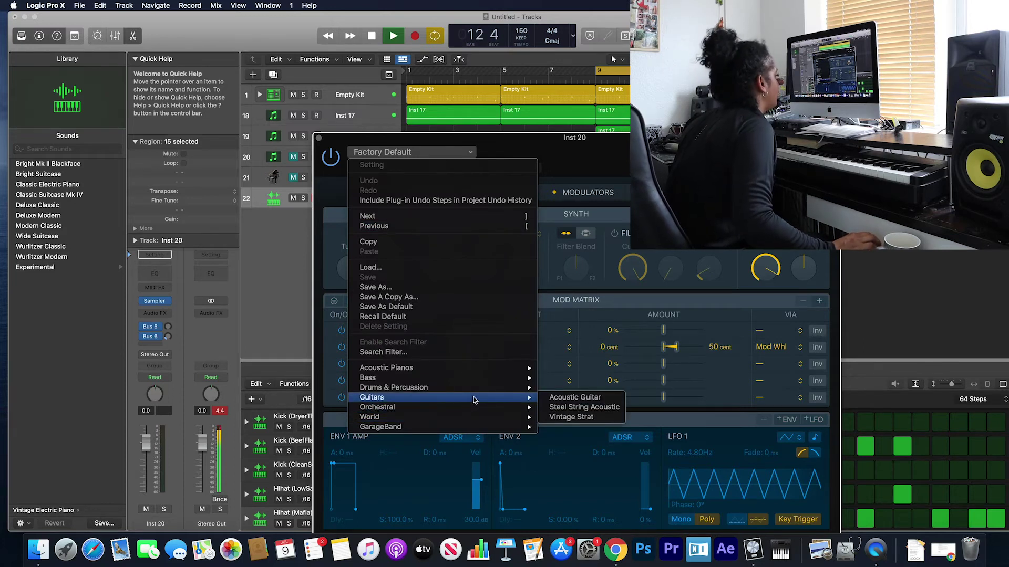
left_click(570, 398)
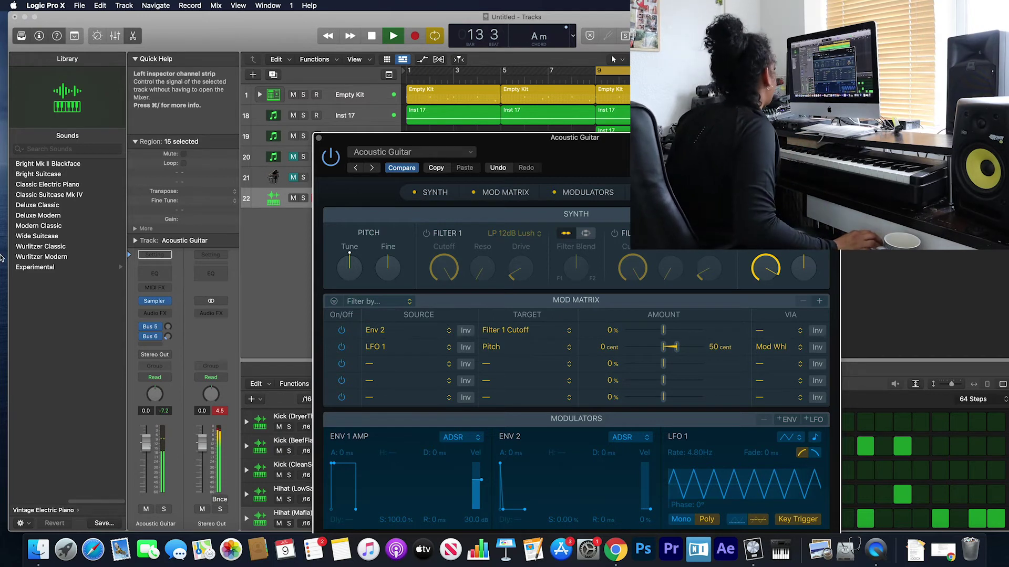
left_click(320, 140)
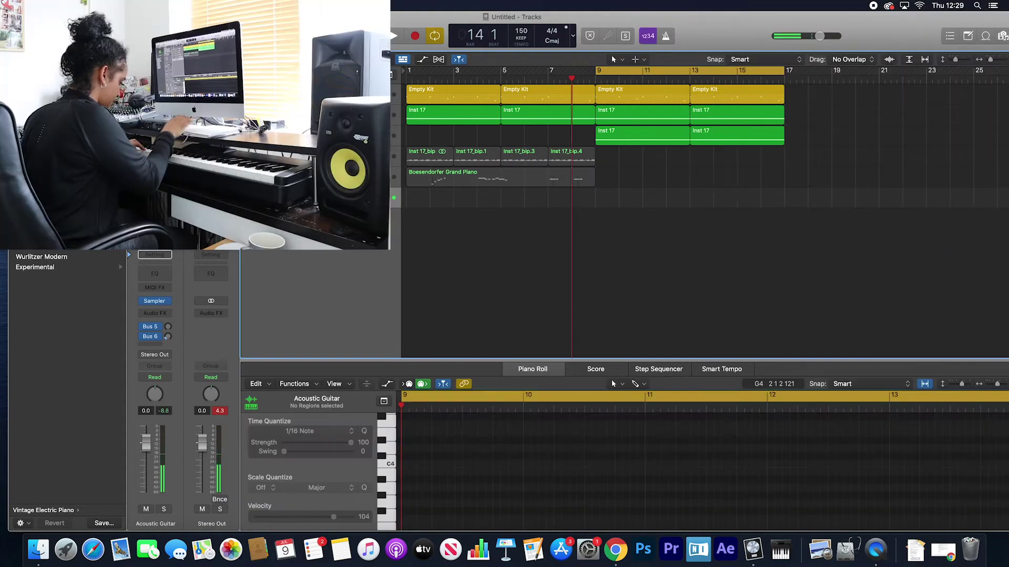
key("r")
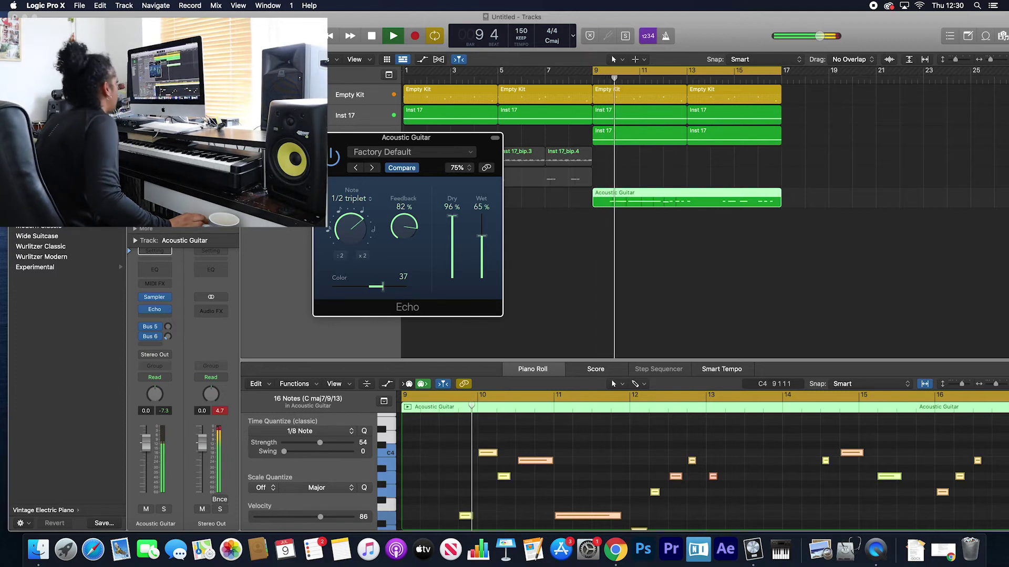
Step: Solo the Inst 19 and Acoustic Guitar tracks together
left_click(341, 139)
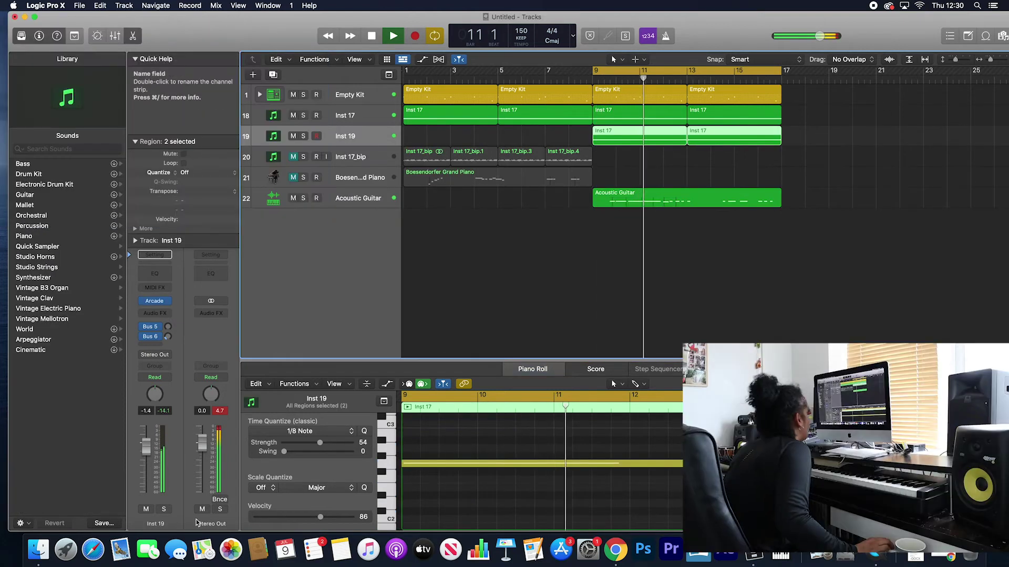
left_click(162, 511)
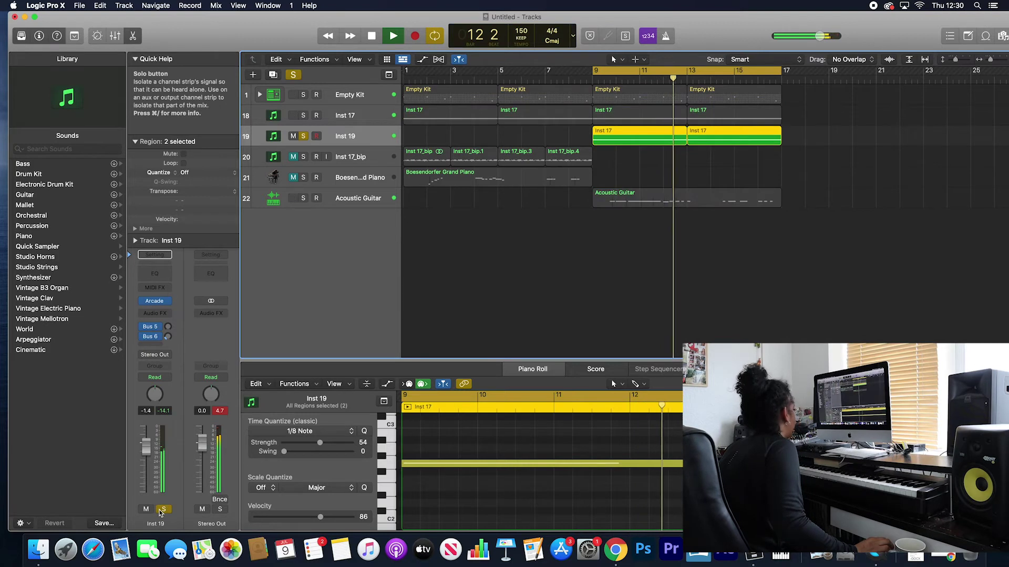
left_click(303, 198)
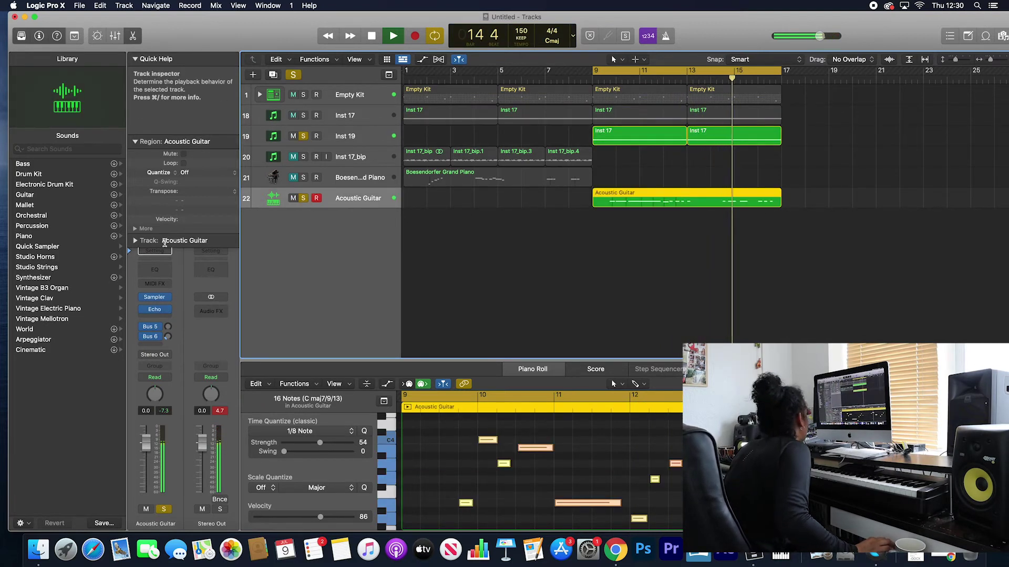
Step: Add a Channel EQ to the Acoustic Guitar track and cut its low frequencies
left_click(158, 269)
left_click(163, 276)
key("Escape")
left_click(341, 336)
mouse_move(346, 331)
left_mouse_down()
mouse_move(346, 283)
mouse_move(345, 310)
left_mouse_up()
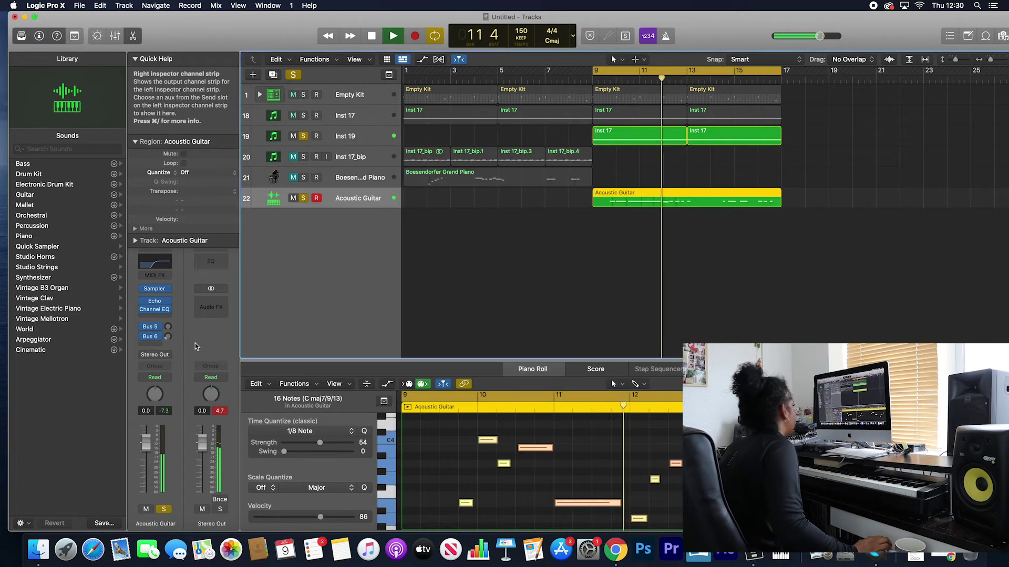
Step: Insert a Space Designer reverb after the Channel EQ on the Acoustic Guitar track
left_click(155, 309)
left_click(154, 317)
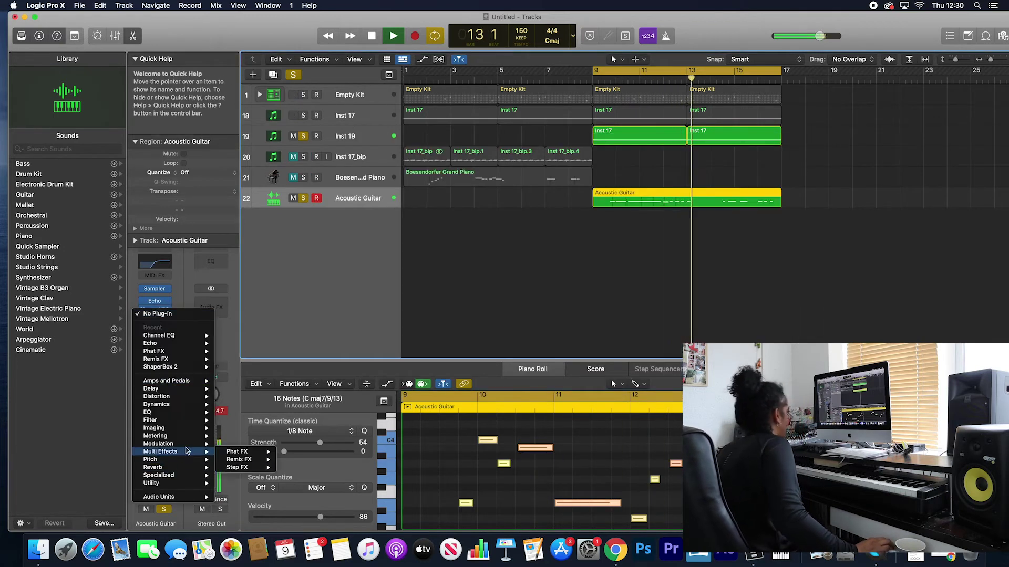
mouse_move(173, 467)
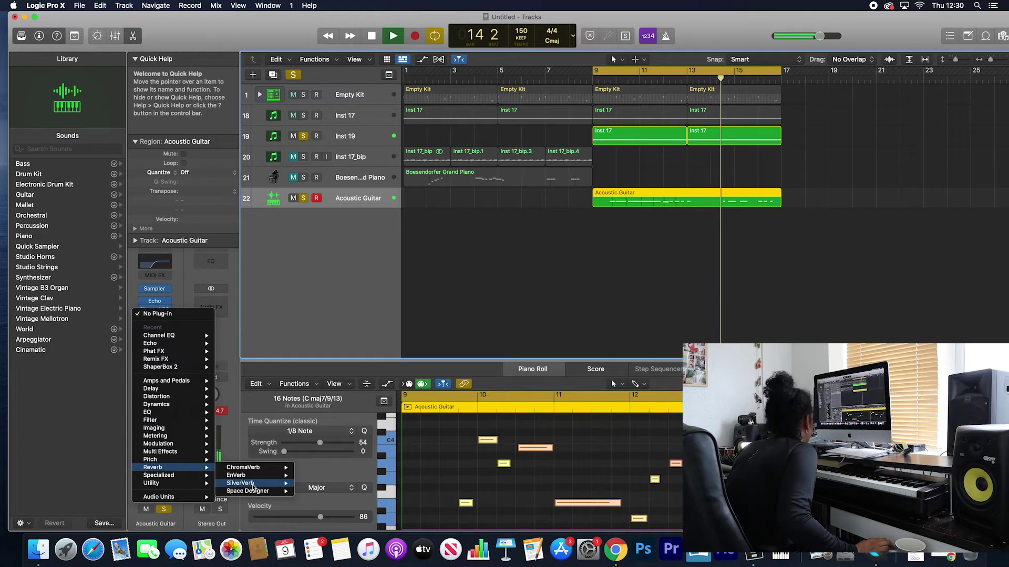
mouse_move(260, 491)
left_click(310, 491)
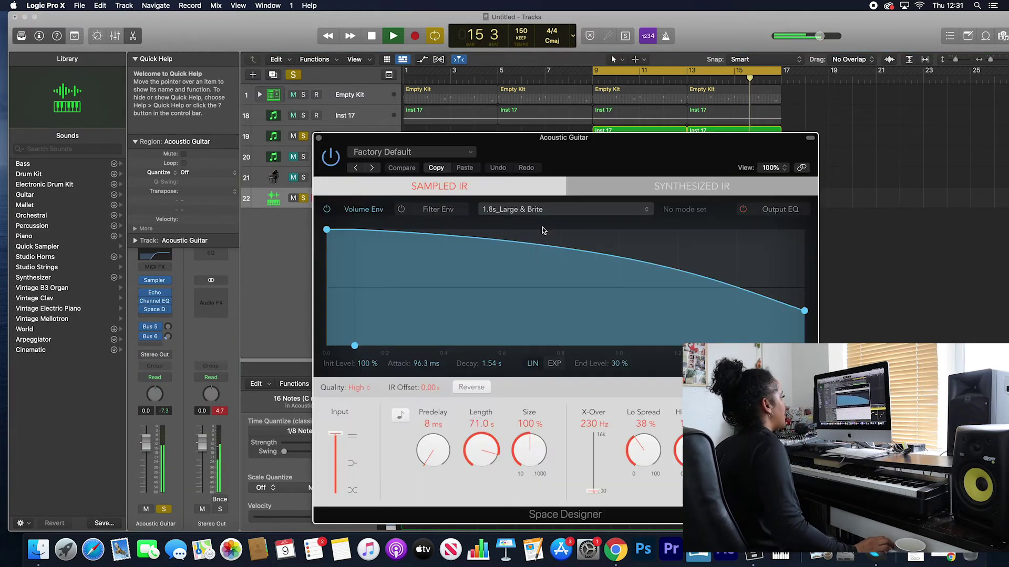
Step: Load the 02.6s Vocal Plate preset from the large plate reverbs in Space Designer and set its wet level to -20 dB
left_click(525, 209)
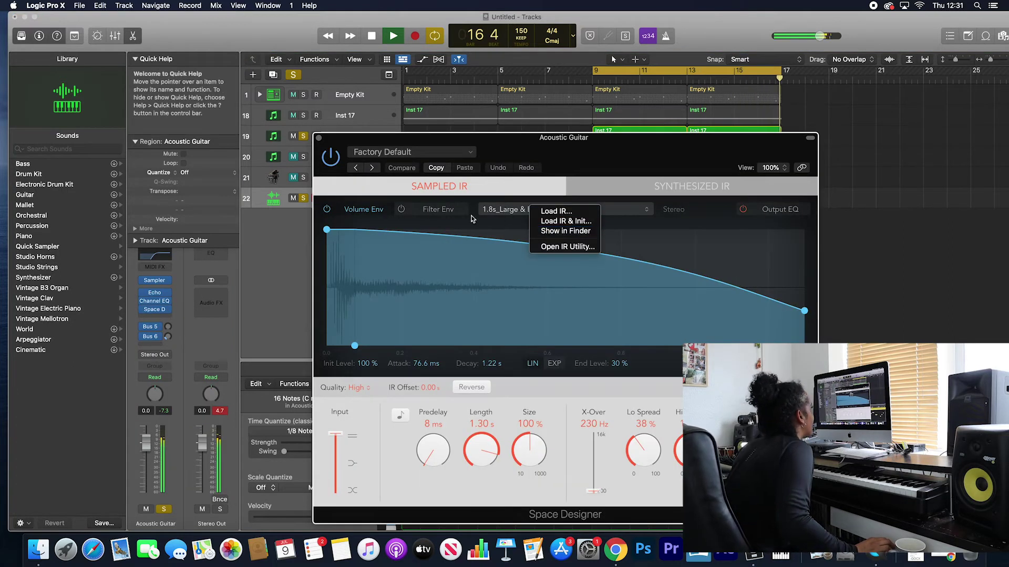
left_click(428, 169)
left_click(426, 152)
mouse_move(451, 353)
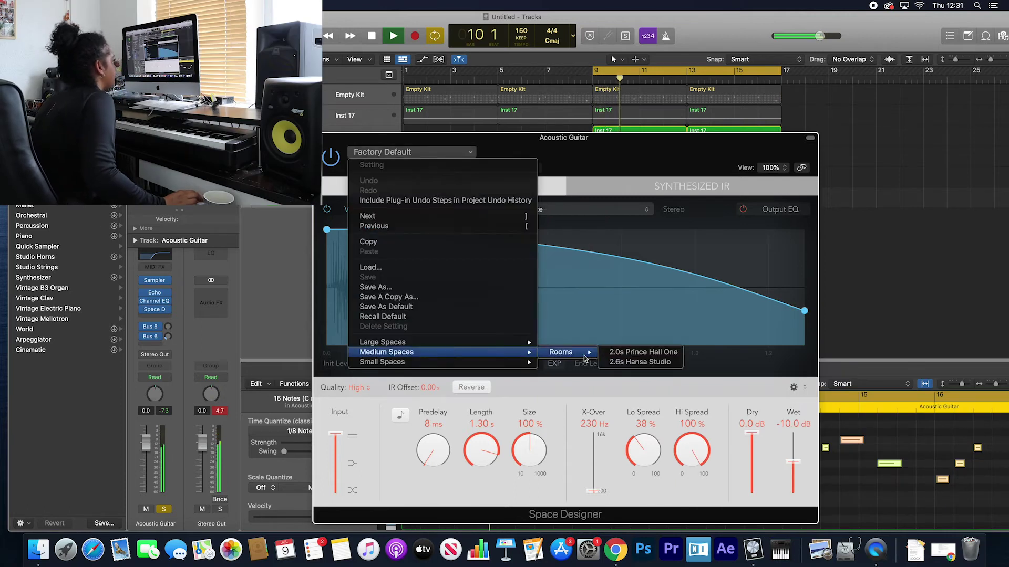
mouse_move(520, 342)
mouse_move(615, 348)
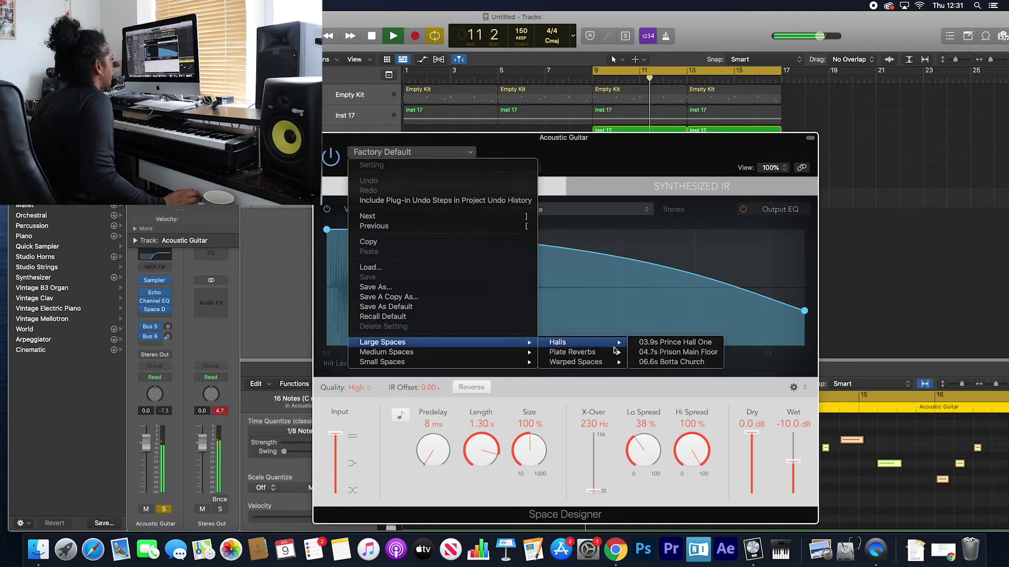
left_click(667, 353)
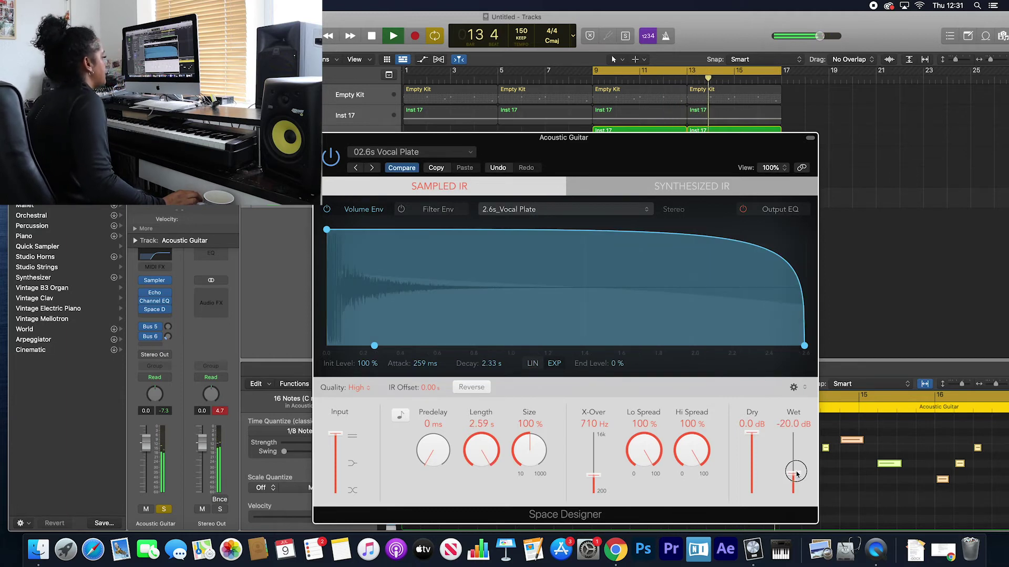
Step: Set the guitar's Echo to 47% feedback, 100% dry and 46% wet, and close both effect windows
left_click(155, 295)
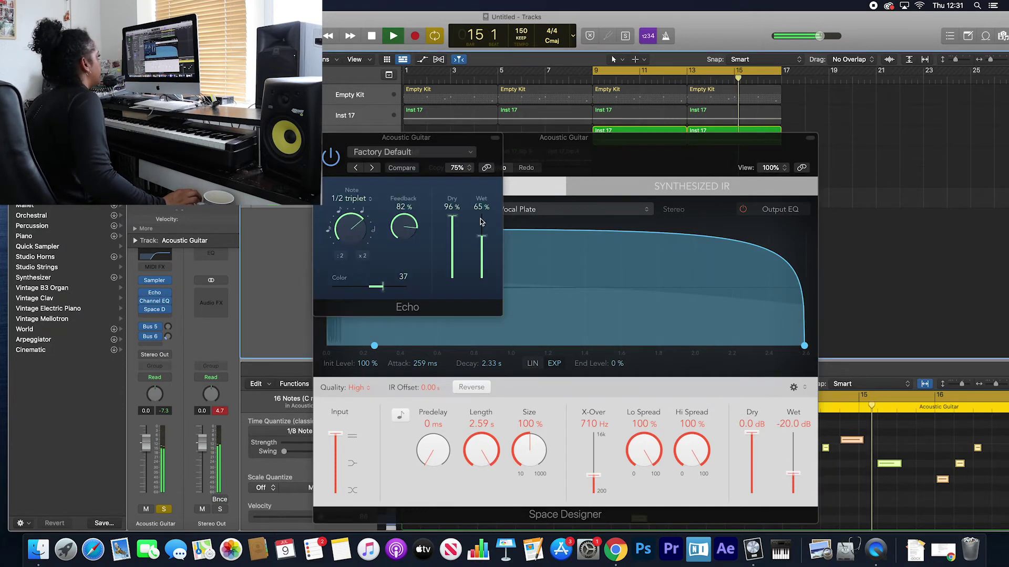
left_click_drag(401, 230, 404, 250)
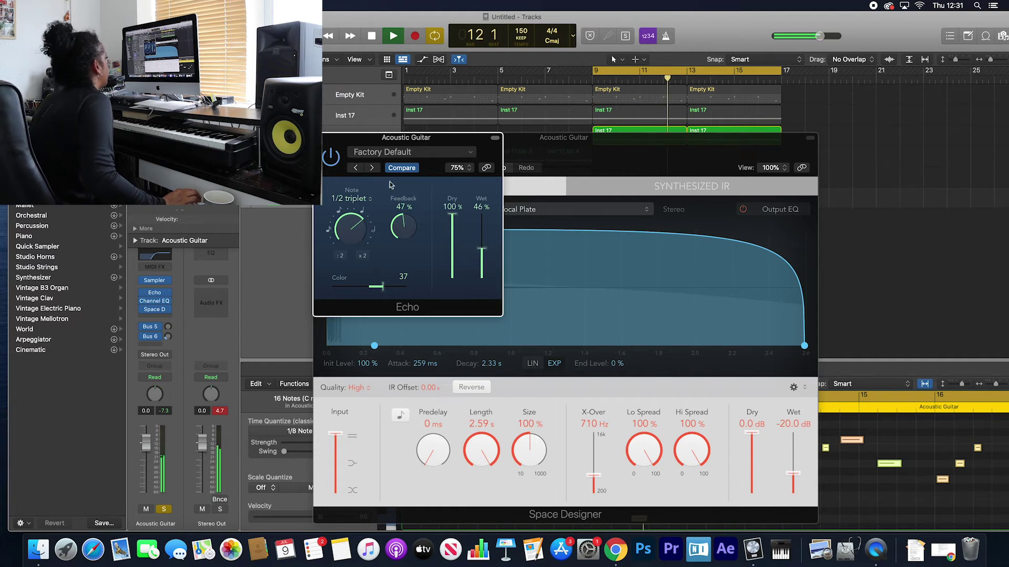
left_click(324, 137)
left_click(324, 137)
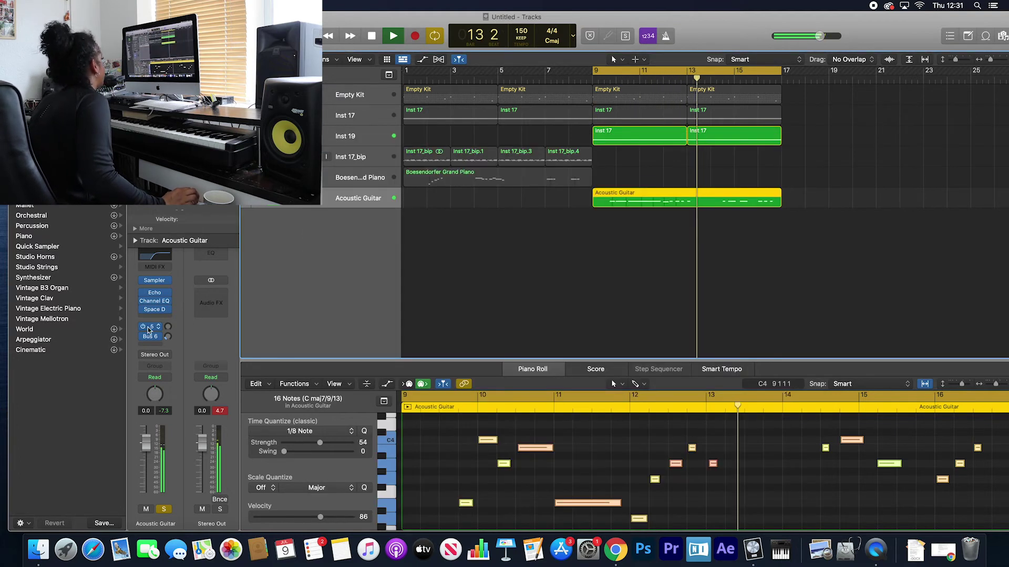
Step: Insert a Chorus after Space Designer on the Acoustic Guitar track, set its mix to 21%, and close the effect window
left_click(154, 316)
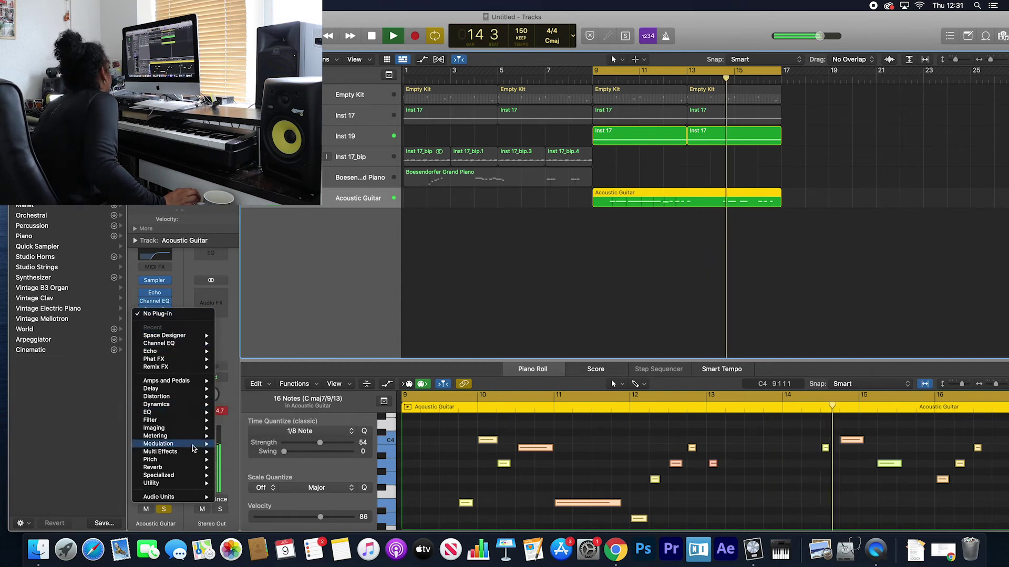
left_click(319, 444)
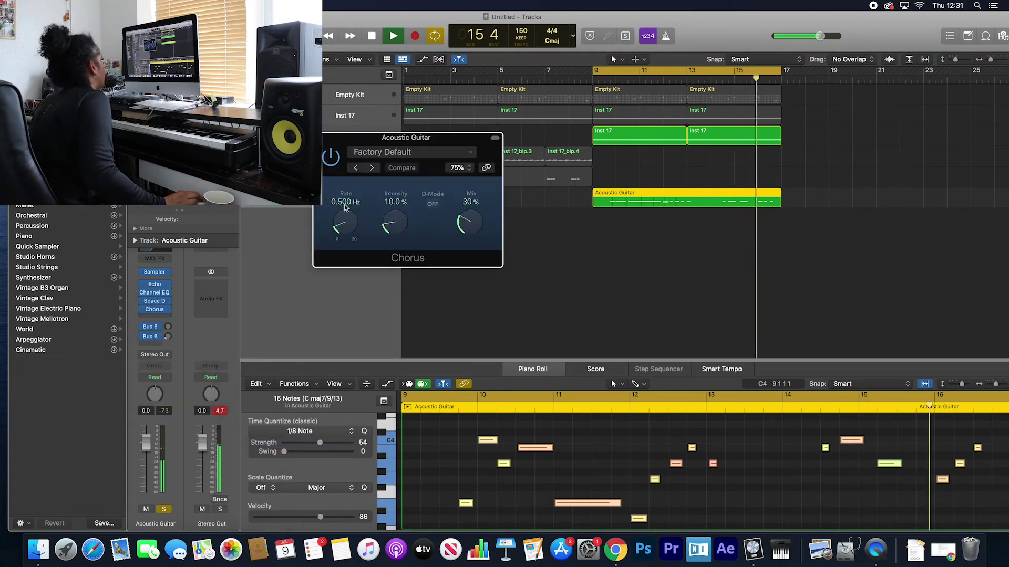
left_click_drag(474, 223, 471, 233)
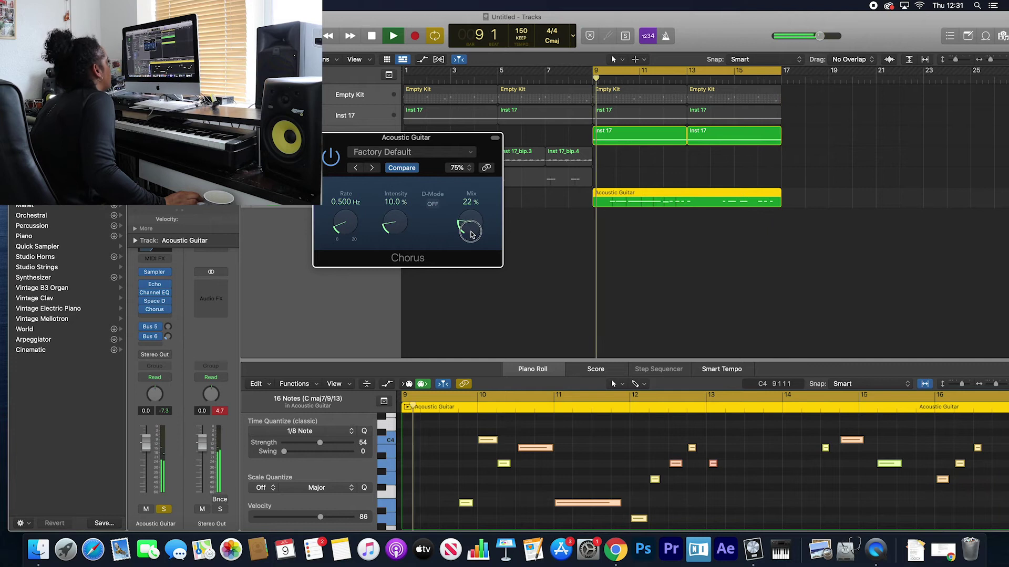
left_click_drag(471, 235, 474, 227)
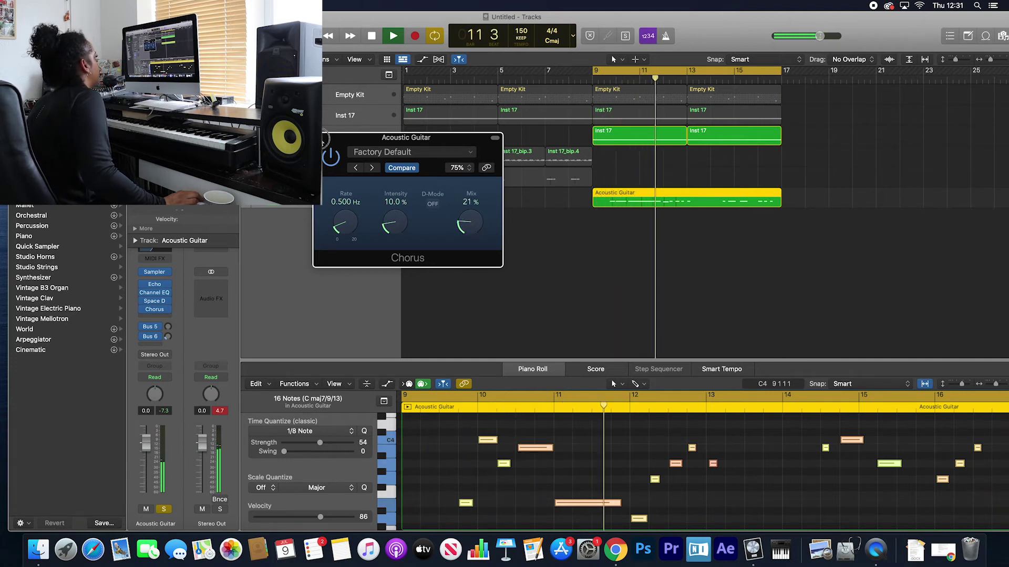
left_click(322, 139)
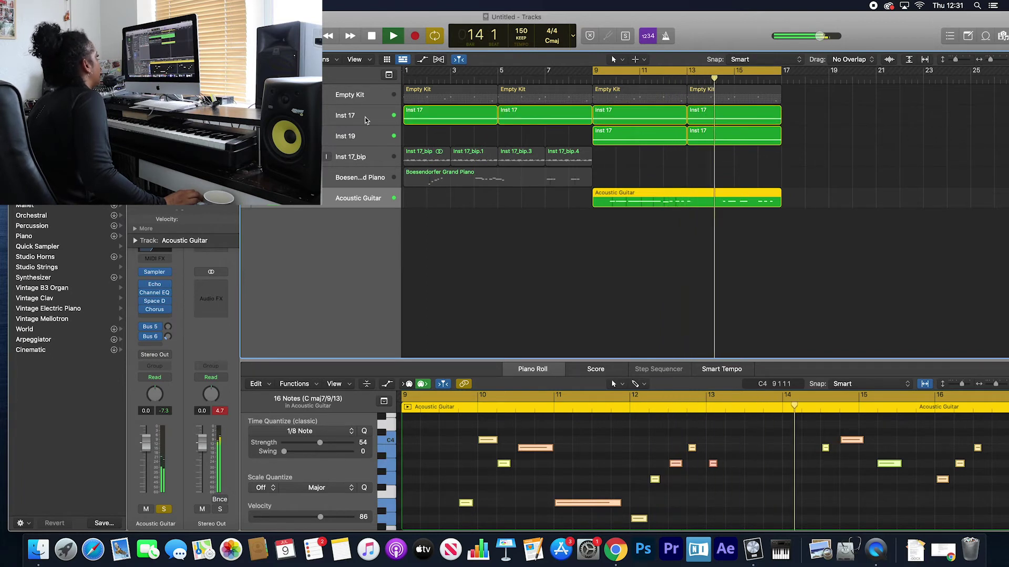
Step: Add a Channel EQ to the Inst 17 track and raise its low cut to about 378 Hz
left_click(366, 120)
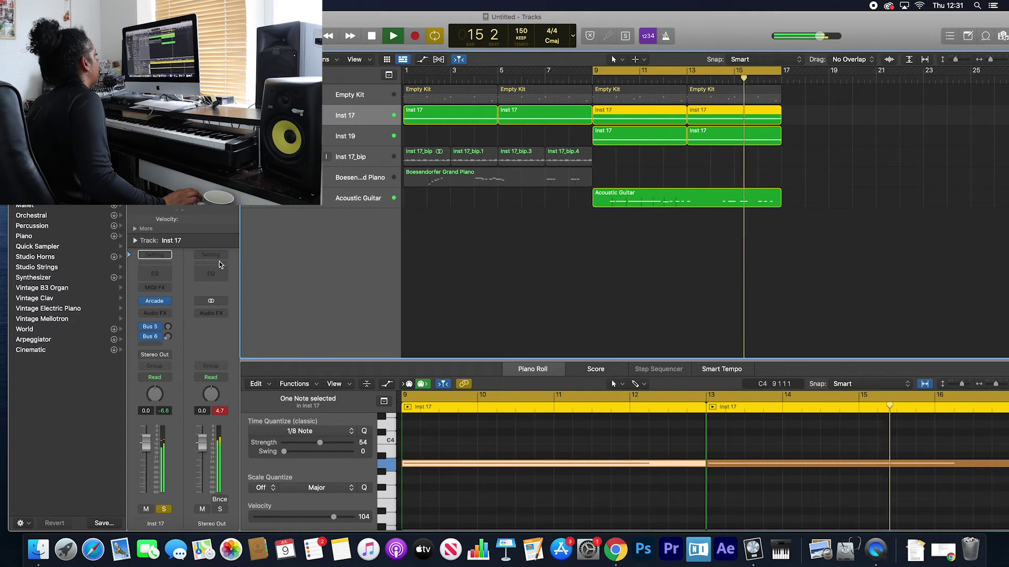
left_click(154, 273)
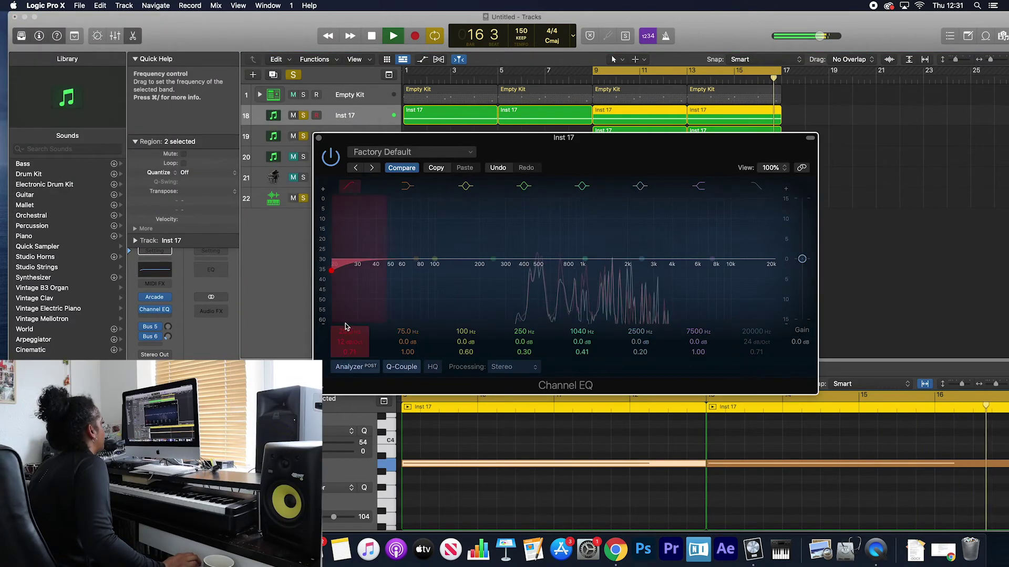
left_click_drag(351, 332, 350, 305)
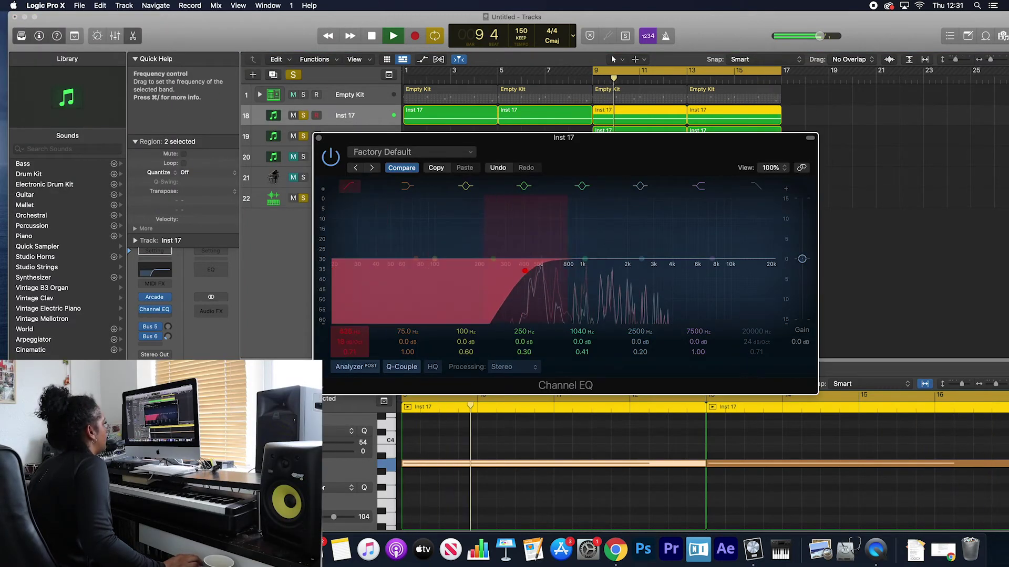
left_click(349, 186)
Step: Enable the EQ's high cut at 3740 Hz, raise the low cut to 436 Hz, and close the Channel EQ
left_click(755, 186)
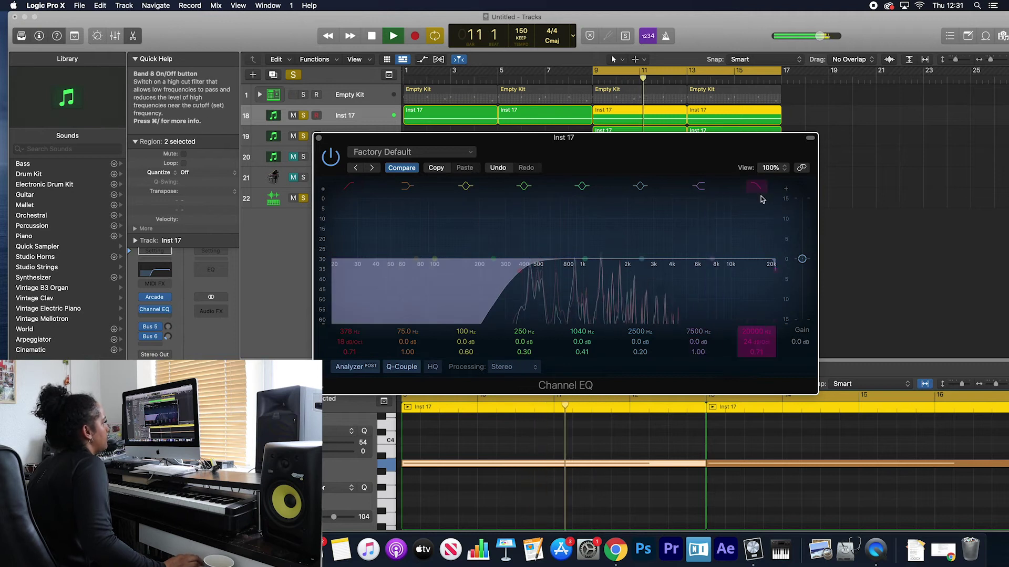
mouse_move(756, 342)
left_mouse_down()
mouse_move(757, 334)
mouse_move(757, 357)
left_mouse_up()
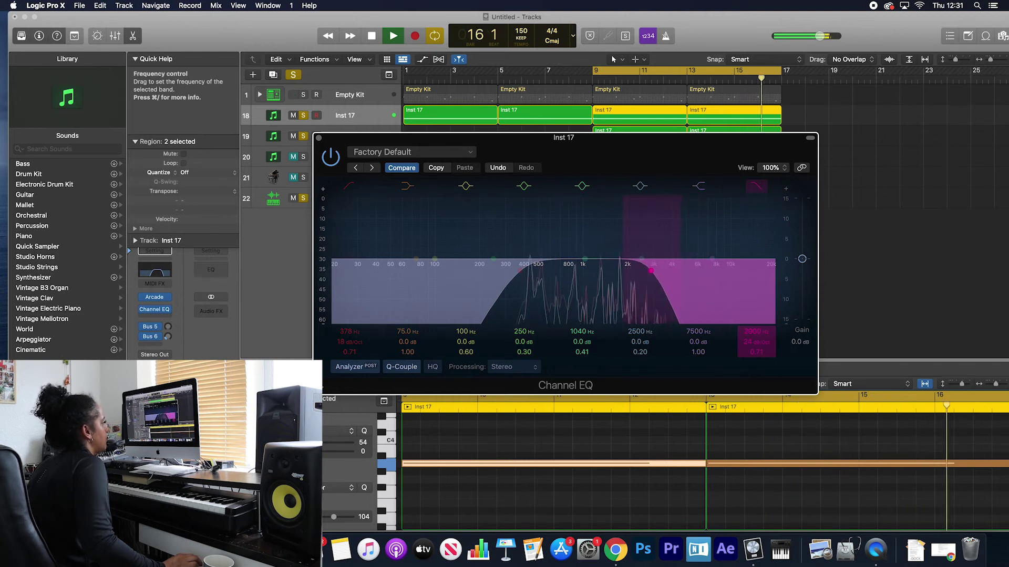
left_click_drag(666, 271, 675, 271)
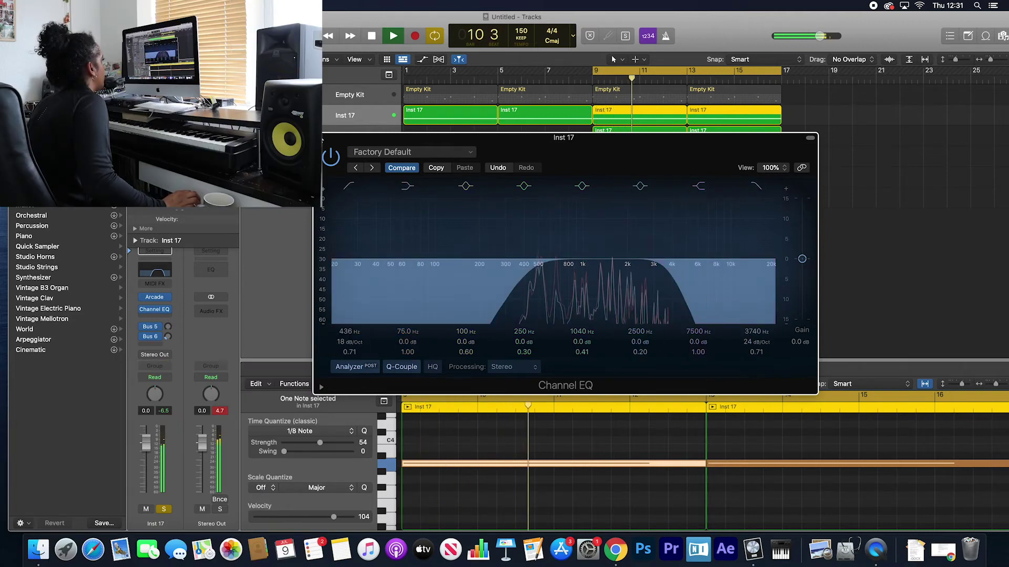
left_click(323, 139)
Step: Unsolo and mute the Inst 17 track, and select the Acoustic Guitar track
key("s")
key("m")
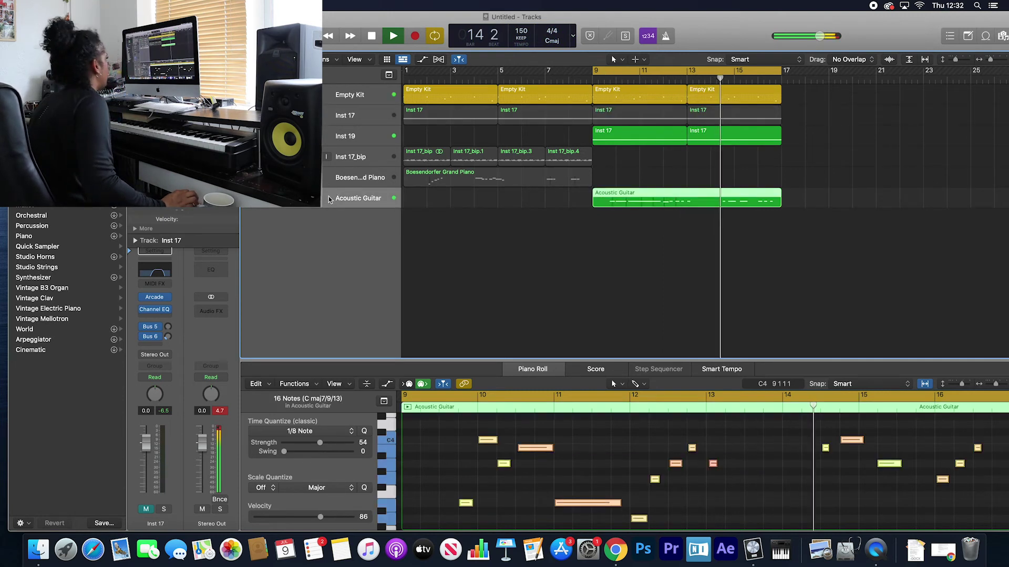
left_click(356, 195)
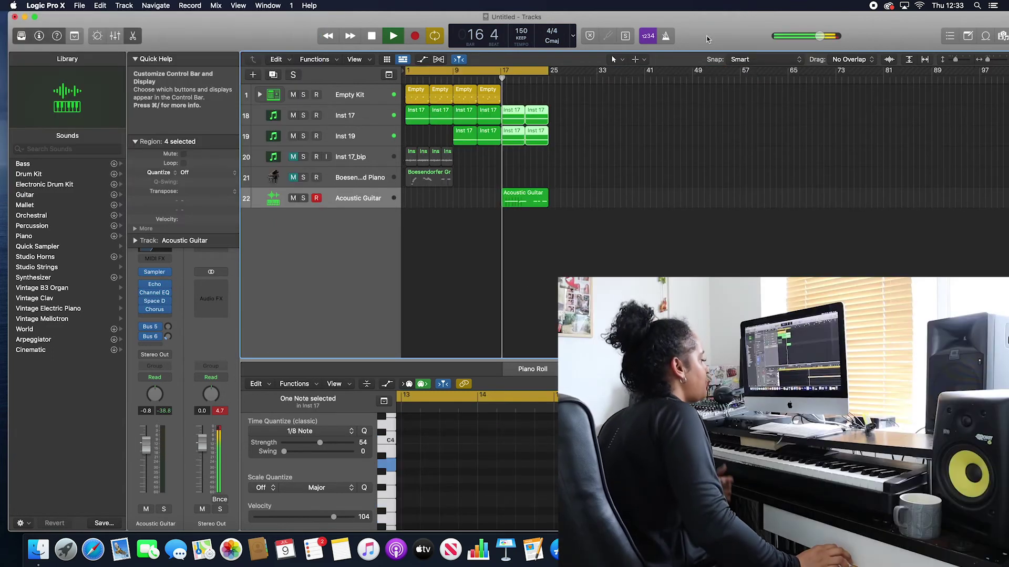
Step: Customize the control bar so the LCD uses the Custom display with the Varispeed section
right_click(707, 39)
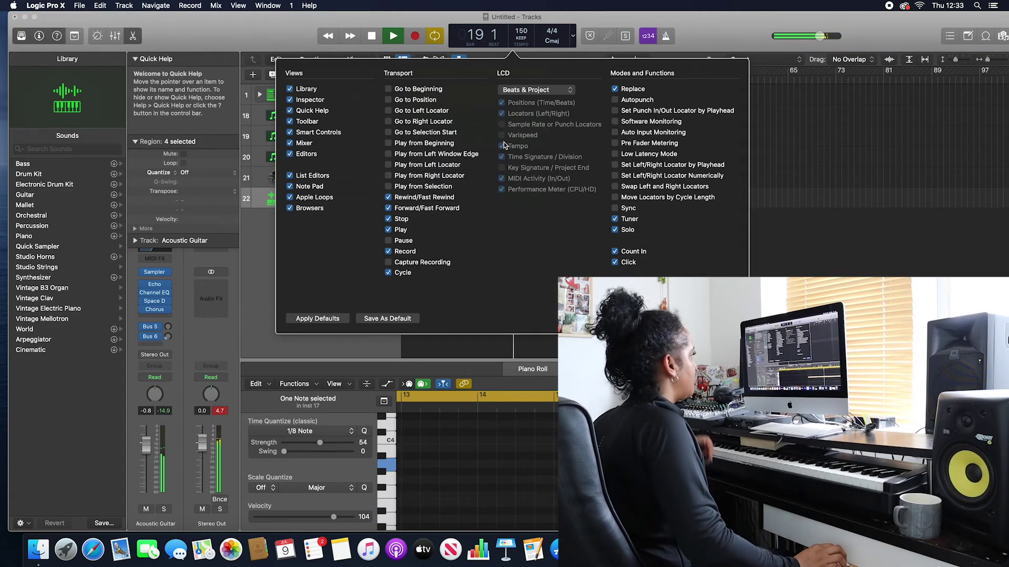
left_click(521, 90)
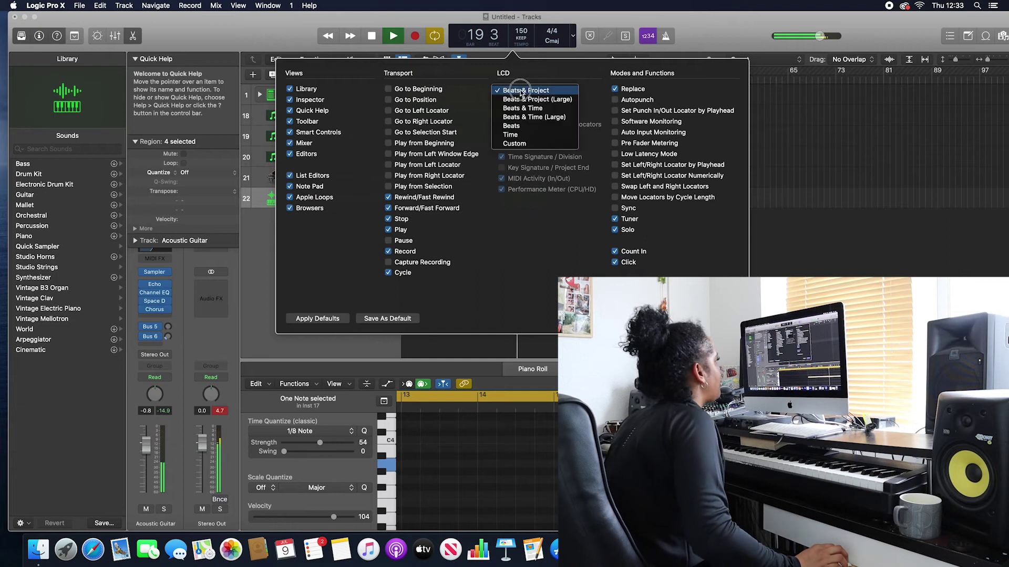
left_click(515, 144)
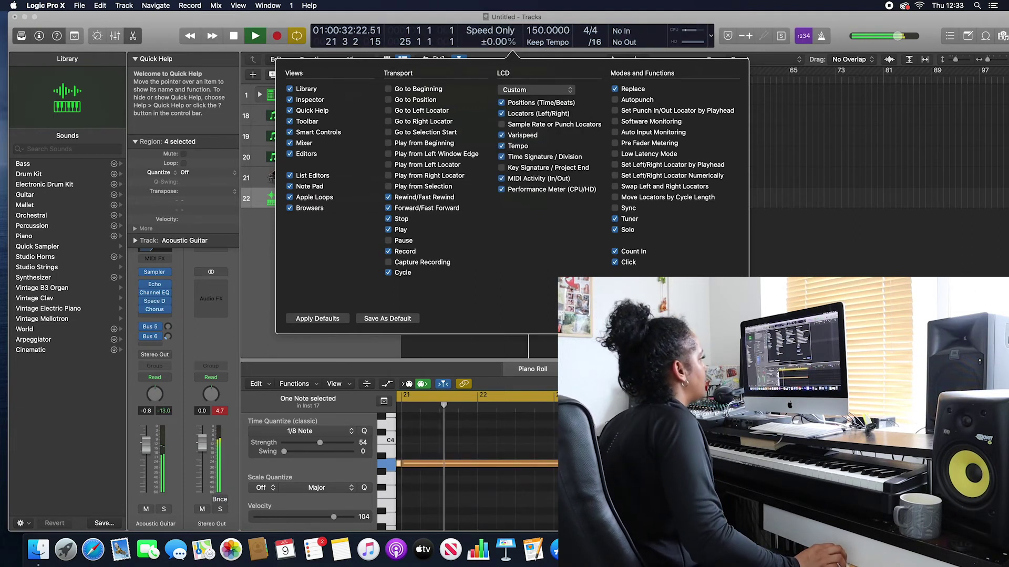
key("Escape")
Step: Switch the varispeed mode to Varispeed (Speed and Pitch) and slow the project by -2.00%
left_click(499, 30)
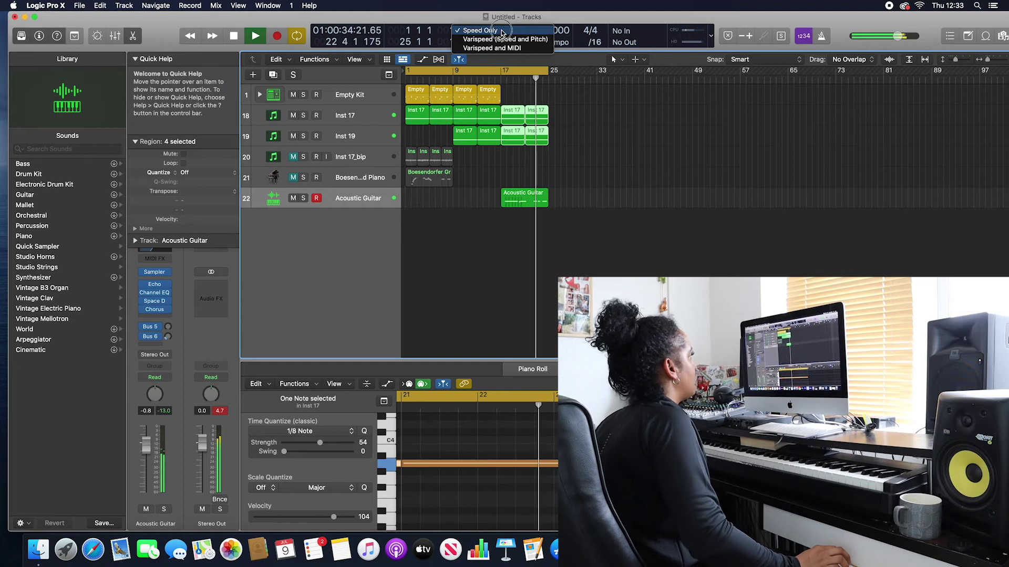
left_click(501, 32)
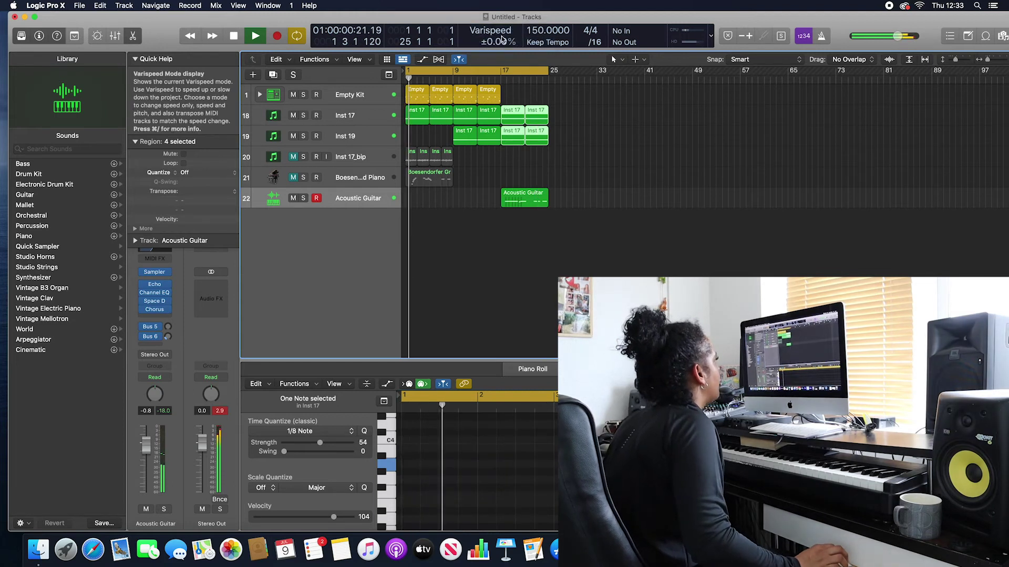
left_click_drag(502, 39, 488, 46)
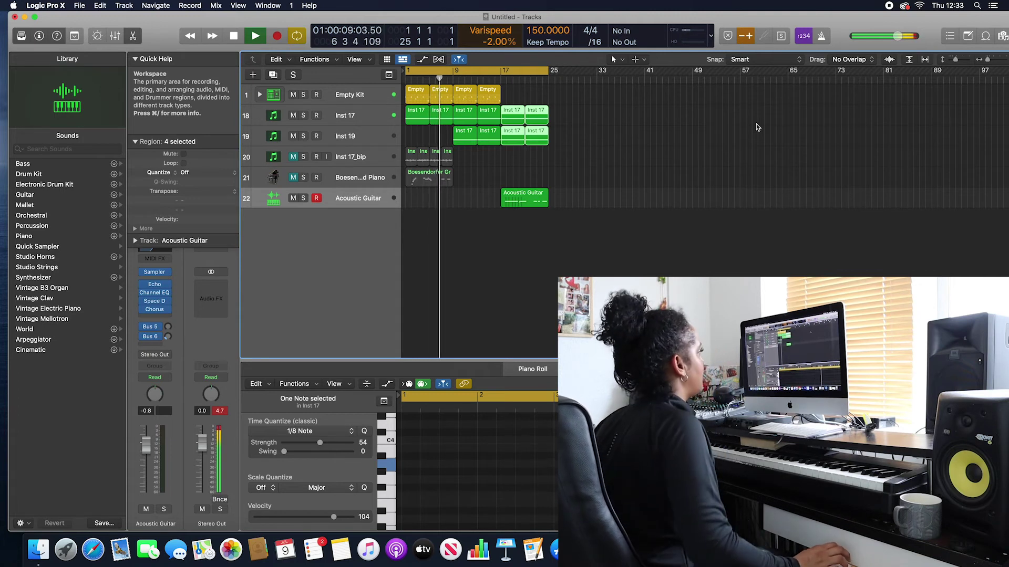
left_click(547, 42)
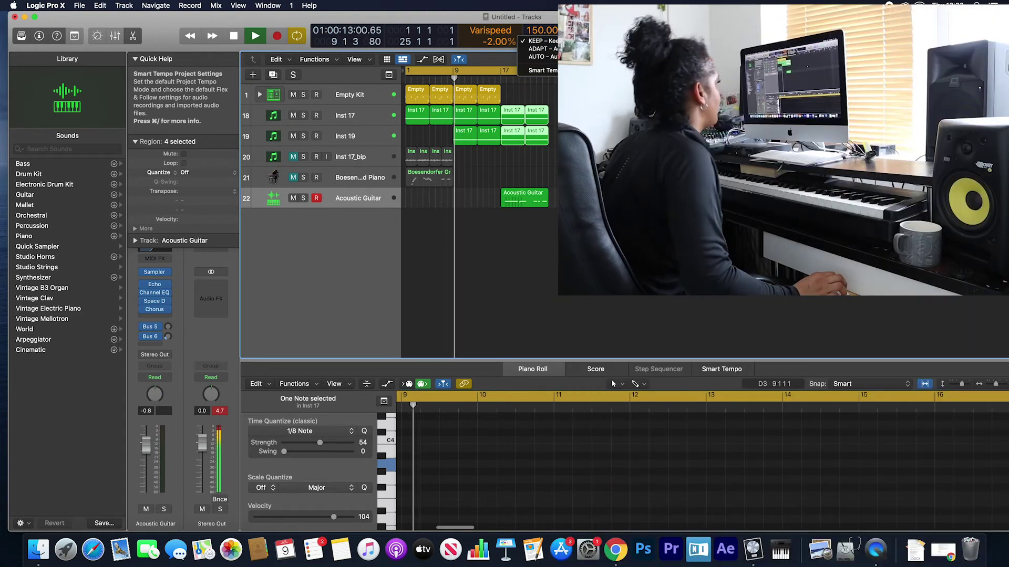
left_click(717, 175)
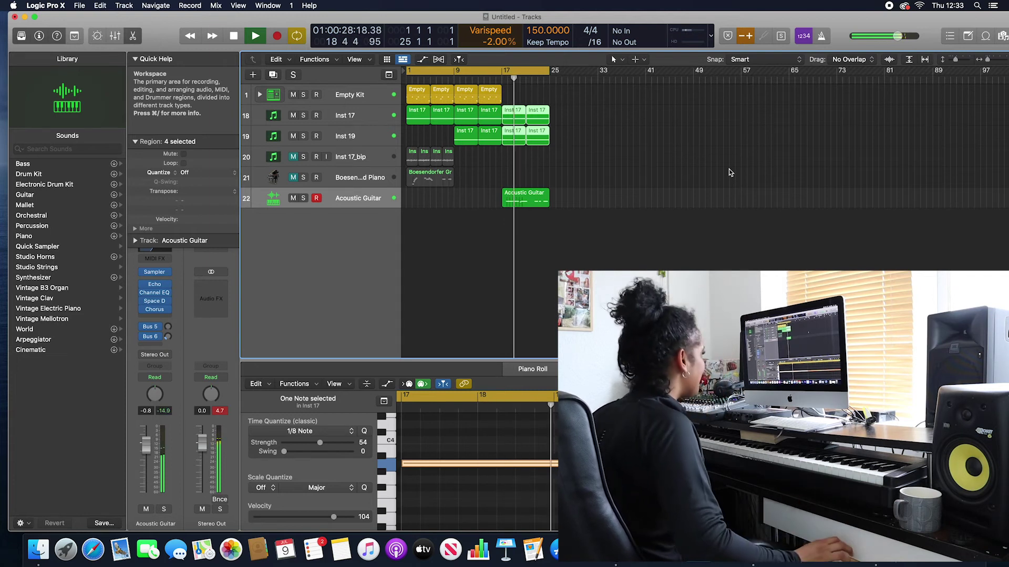
Step: Extend the arrangement to bar 33 with copied Inst 17, Inst 19 and Acoustic Guitar regions, plus Empty Kit copies at bars 21, 25 and 29
left_click(490, 94)
left_click_drag(491, 94, 494, 95)
left_click_drag(612, 222, 537, 96)
left_click(518, 98)
left_click(520, 96)
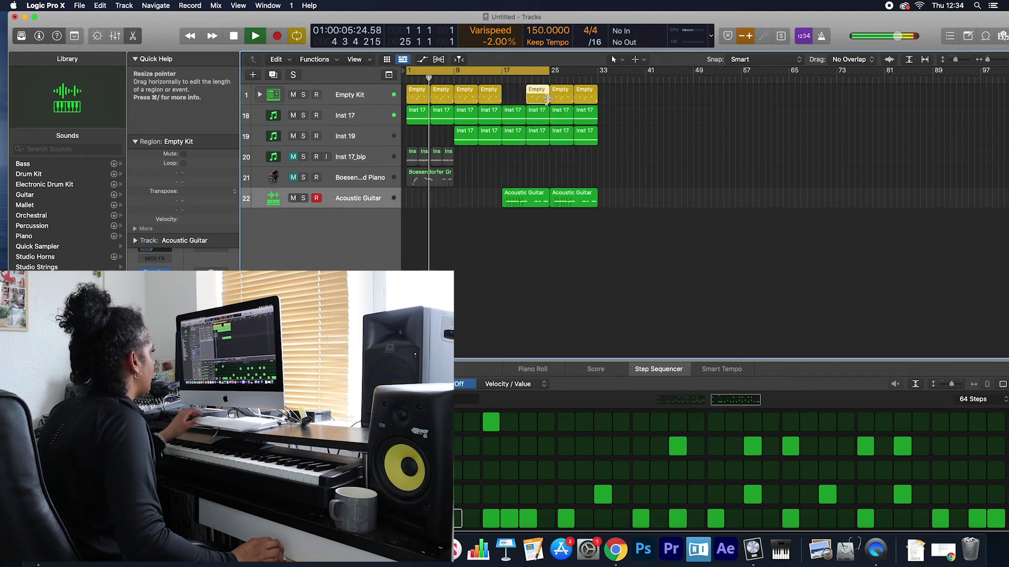
Step: Split the Empty Kit region at bar 21 in half at bar 23 with the Scissors tool, and return to the Pointer tool
key("t")
key("i")
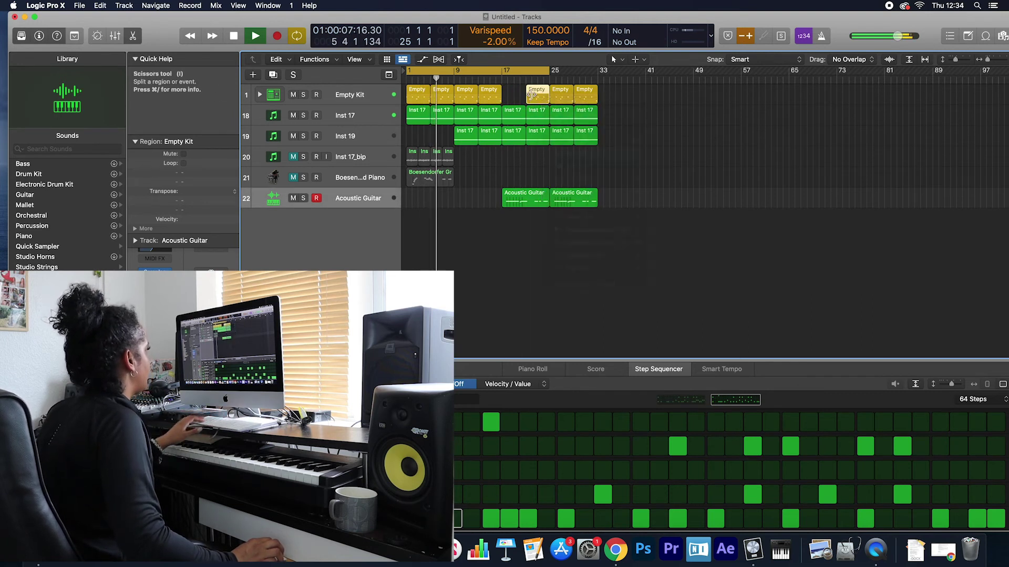
left_click(538, 97)
key("t")
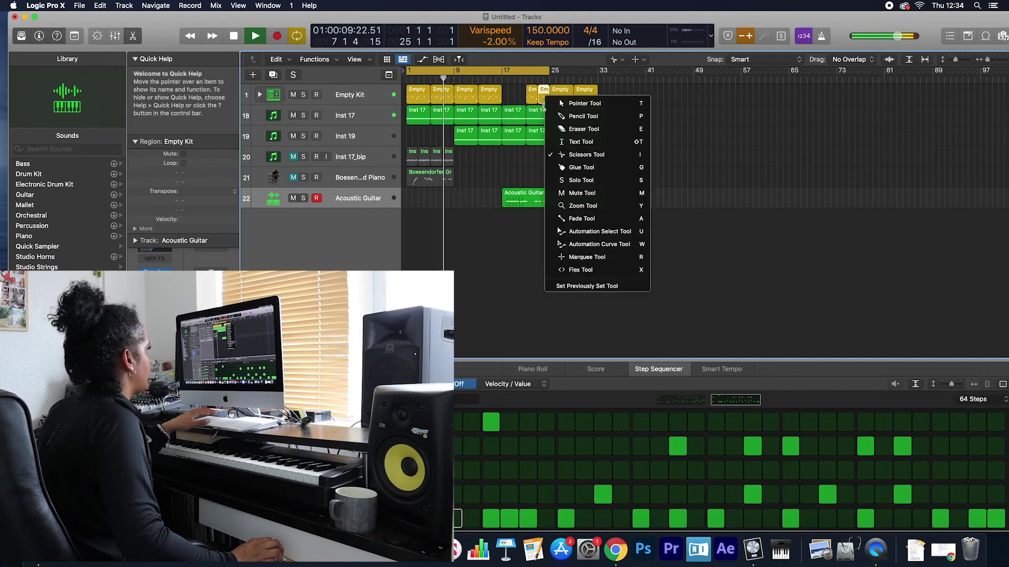
key("t")
Step: Mute the Empty Kit half at bars 21 to 23 and extend the cycle range to bar 33
left_click(533, 96)
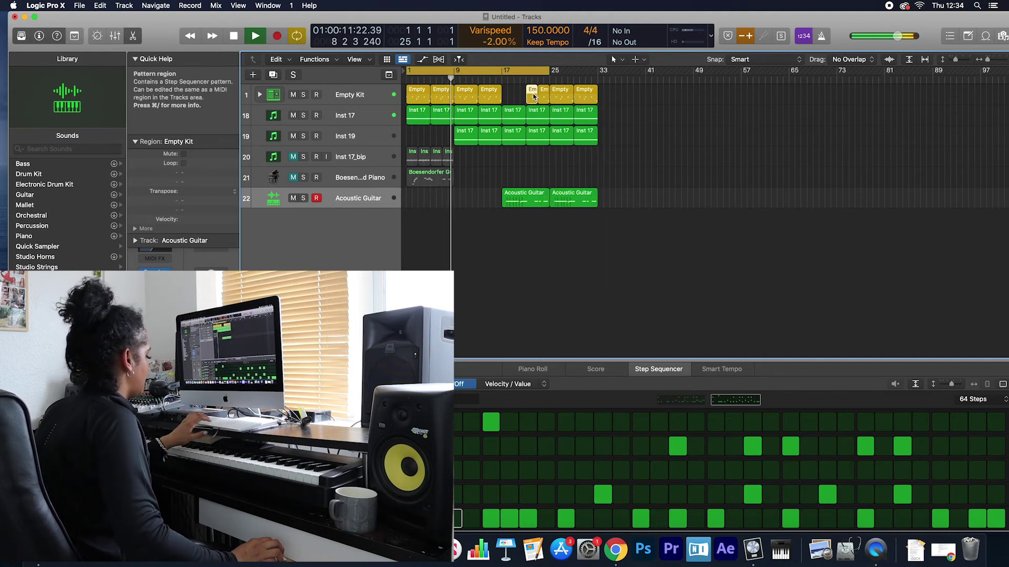
key("m")
left_click(683, 126)
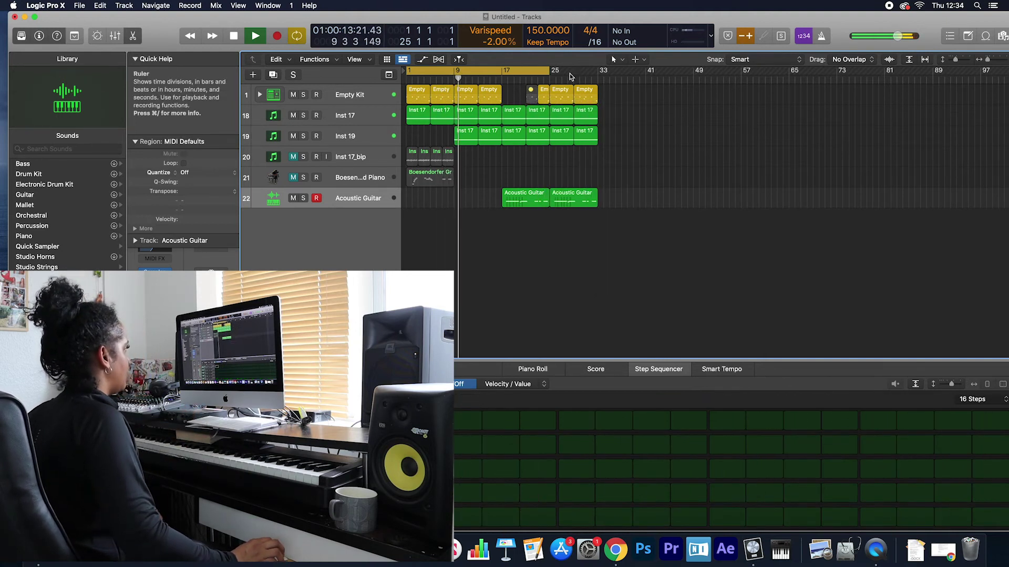
left_click_drag(553, 72, 599, 71)
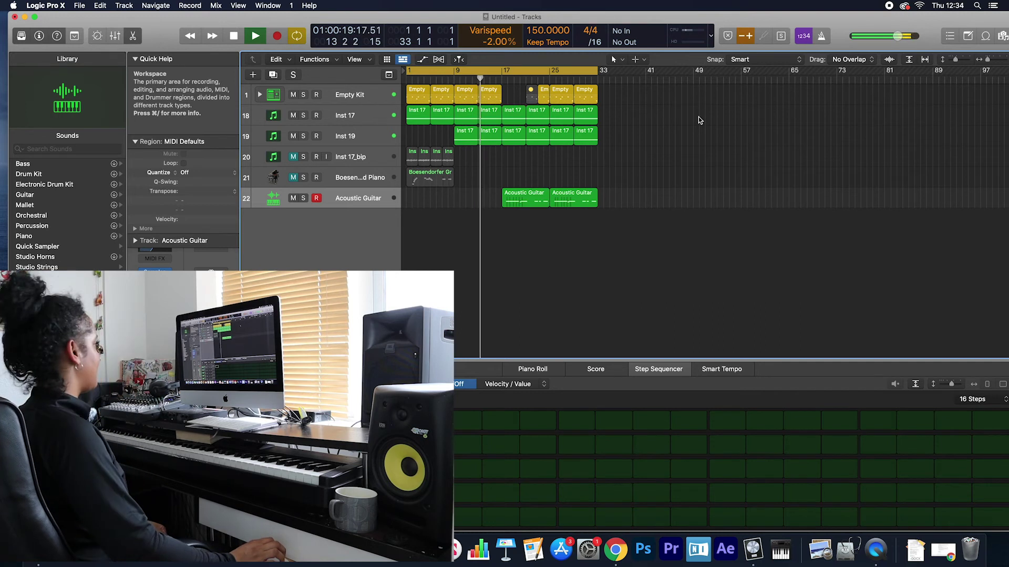
Step: Unmute the Empty Kit half at bar 21 and move it back to start at bar 19
left_click(530, 96)
left_click_drag(531, 95, 521, 97)
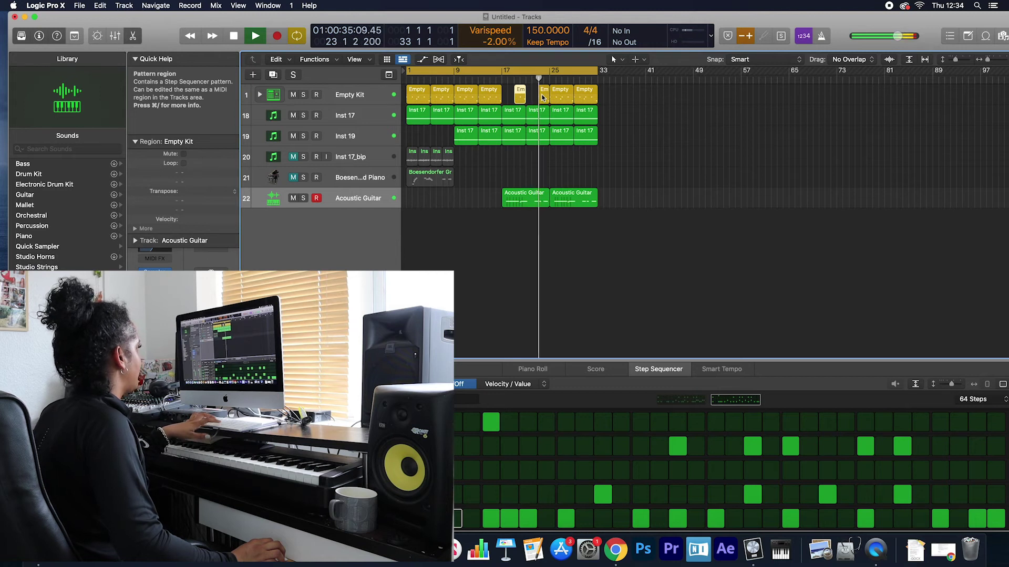
left_click(667, 113)
left_click(667, 112, "ctrl+alt")
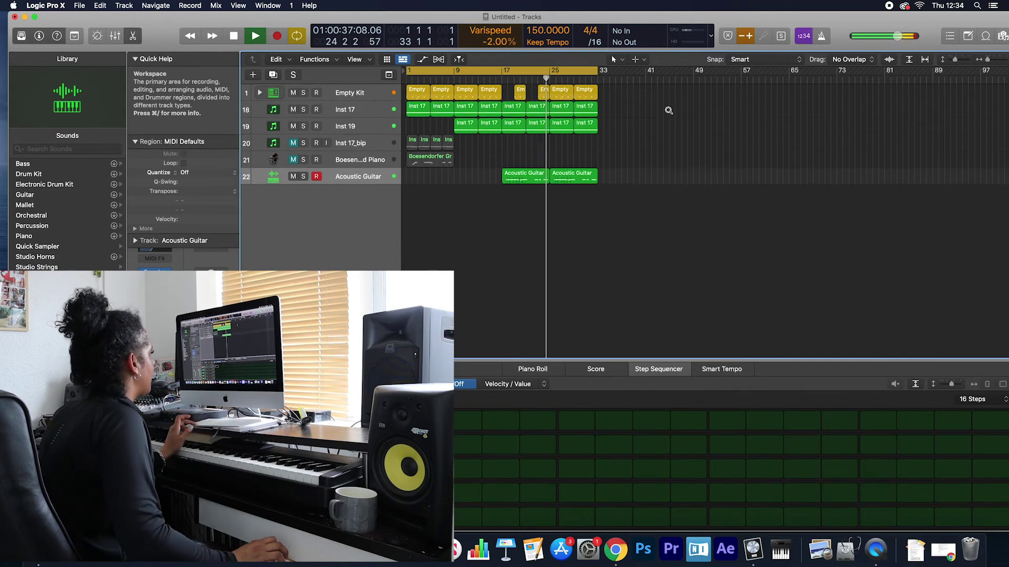
left_click(669, 110, "ctrl+alt")
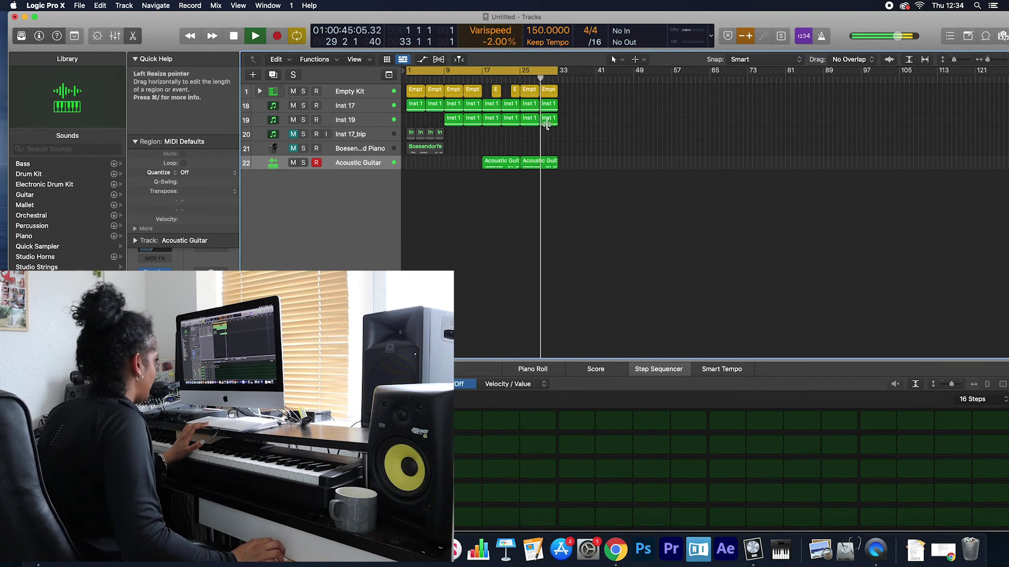
Step: Compare muting the Inst 19 and Inst 17 tracks' regions at bar 17 during playback from about bar 16, keeping only the Inst 17 one muted
left_click(494, 118)
key("ctrl+m")
left_click(478, 79)
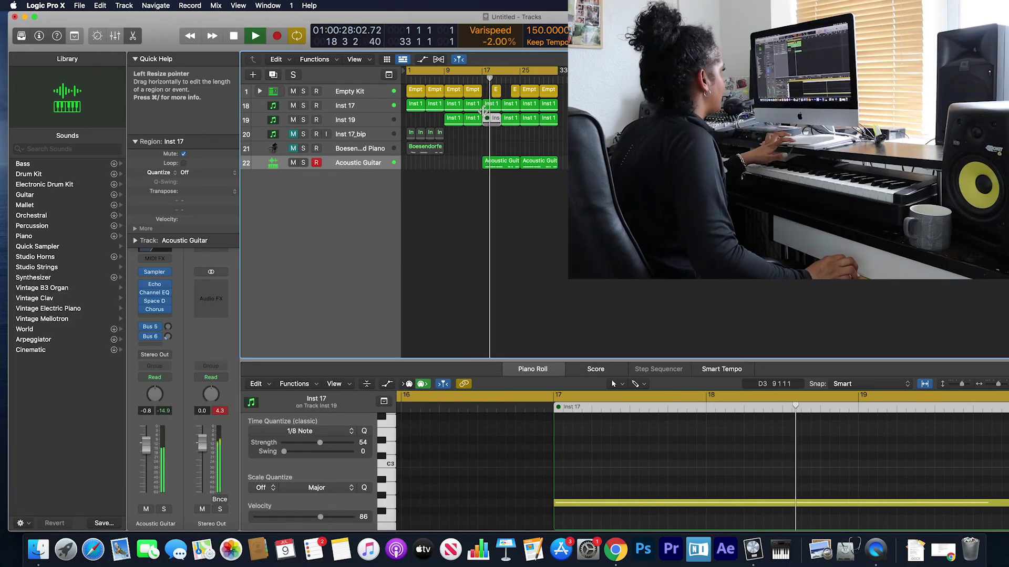
left_click(484, 108)
left_click(478, 79)
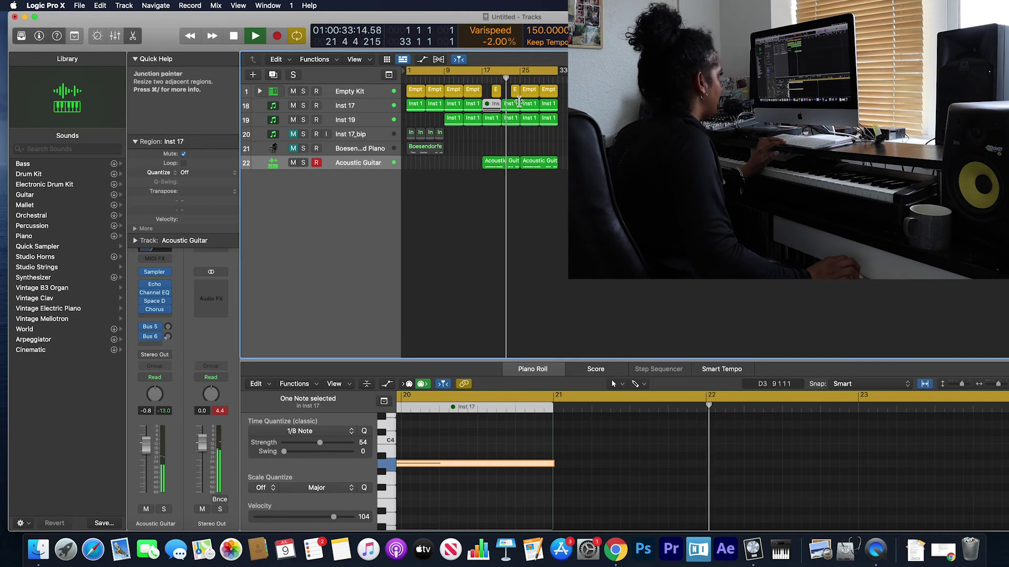
Step: Split the Inst 17 and Inst 19 tracks' regions at bar 21 together at bar 24 beat 3, keeping crossing notes, and return to the Pointer tool
left_click(512, 105)
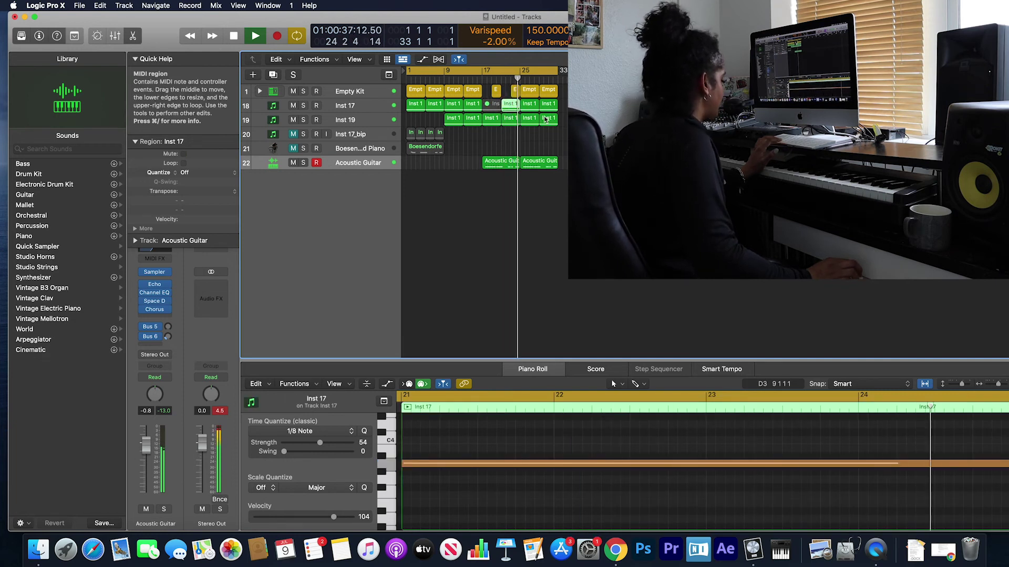
scroll(544, 117, "up", 5)
scroll(721, 125, "right", 5)
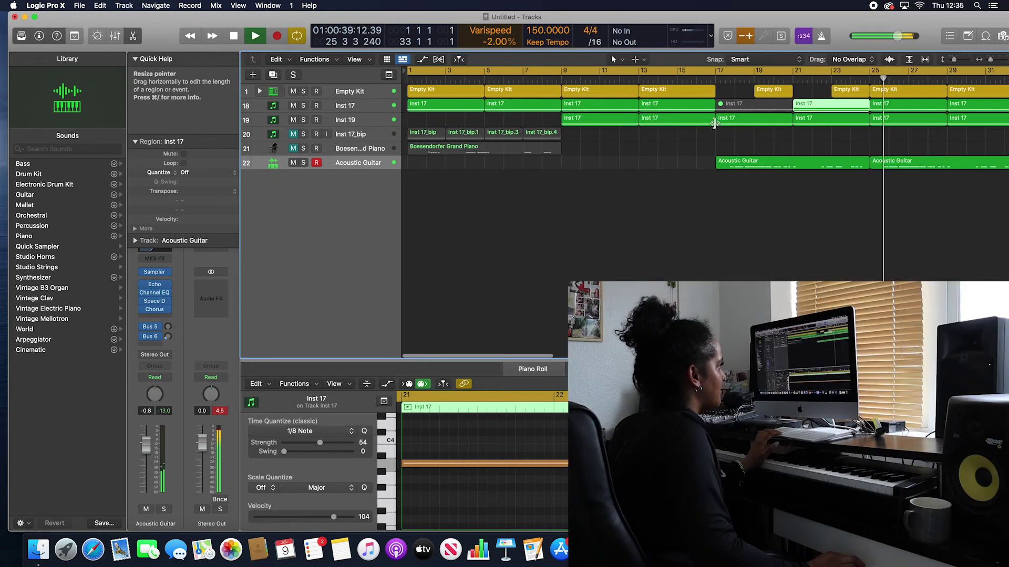
left_click(748, 119, "shift")
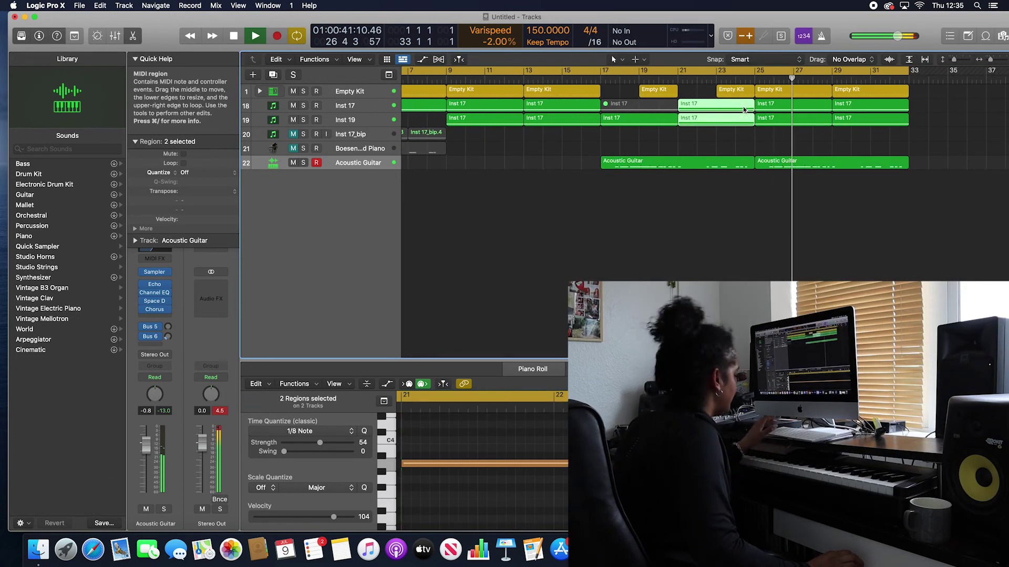
key("t")
left_click(762, 157)
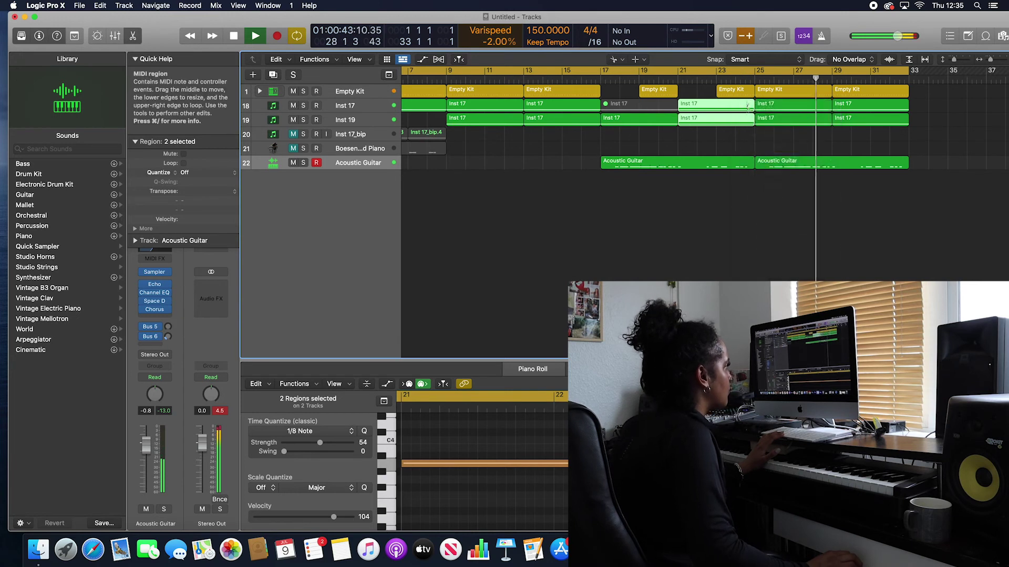
left_click(747, 108)
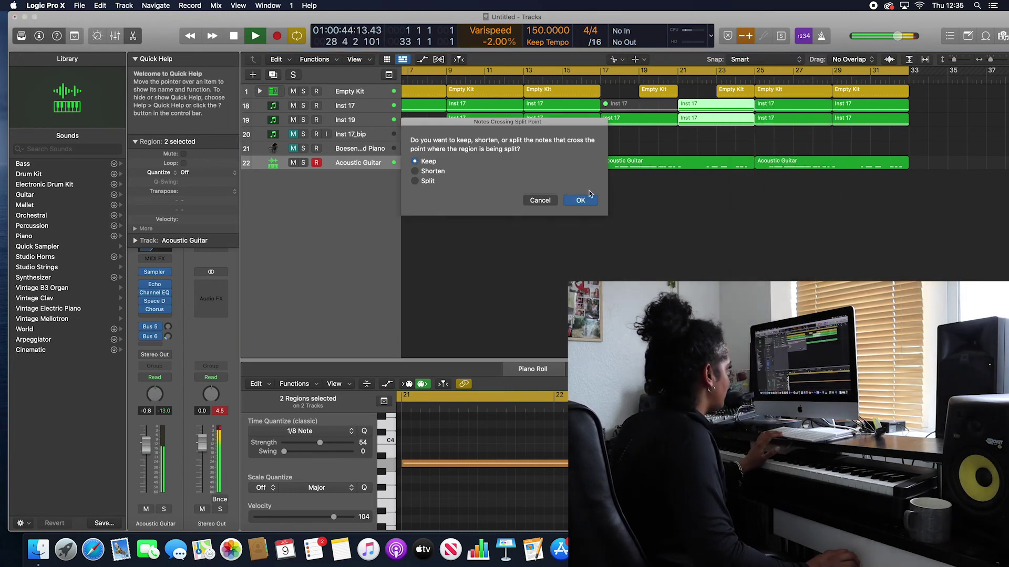
left_click(579, 201)
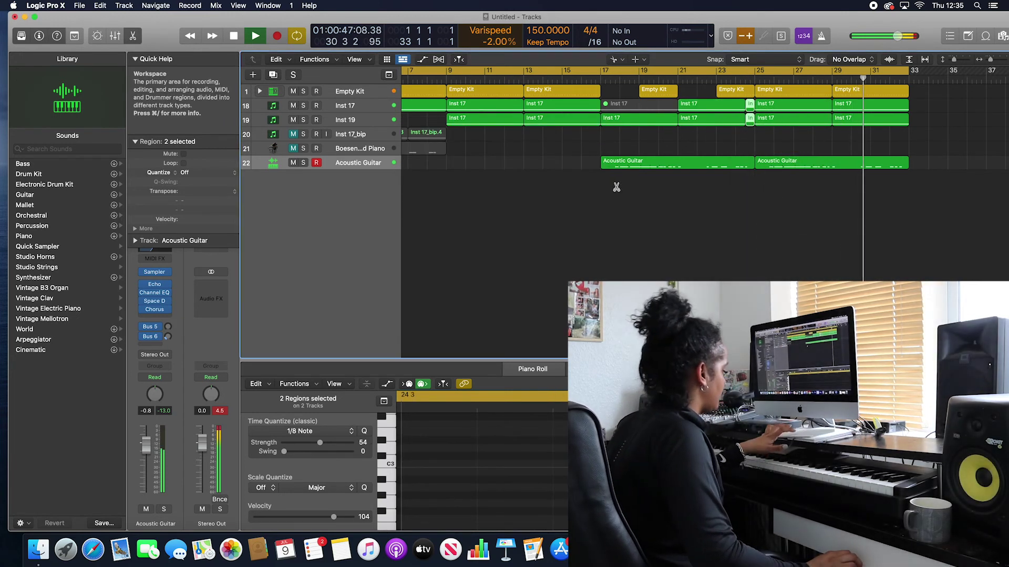
left_click(696, 141)
key("z")
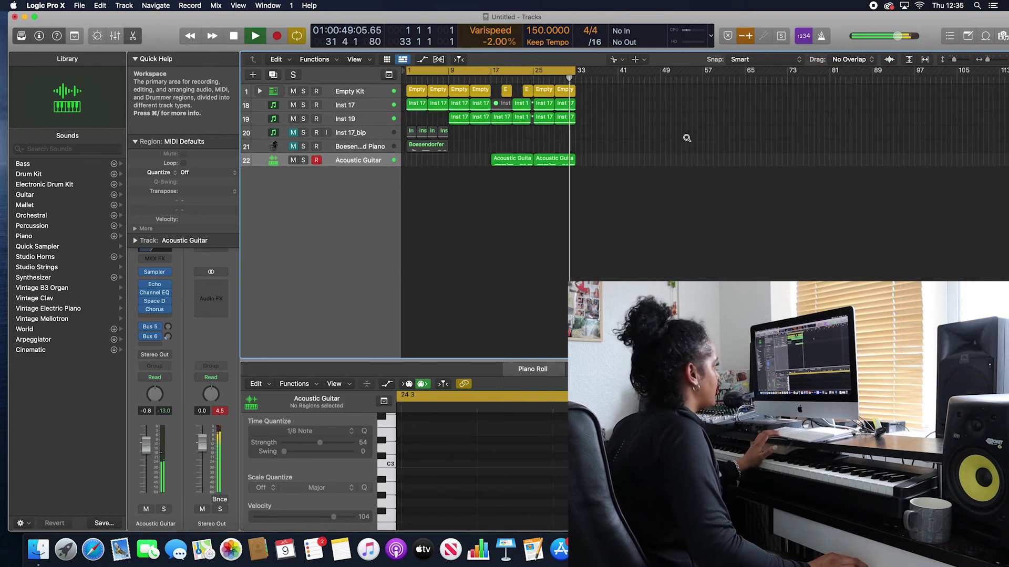
key("t")
left_click(694, 137)
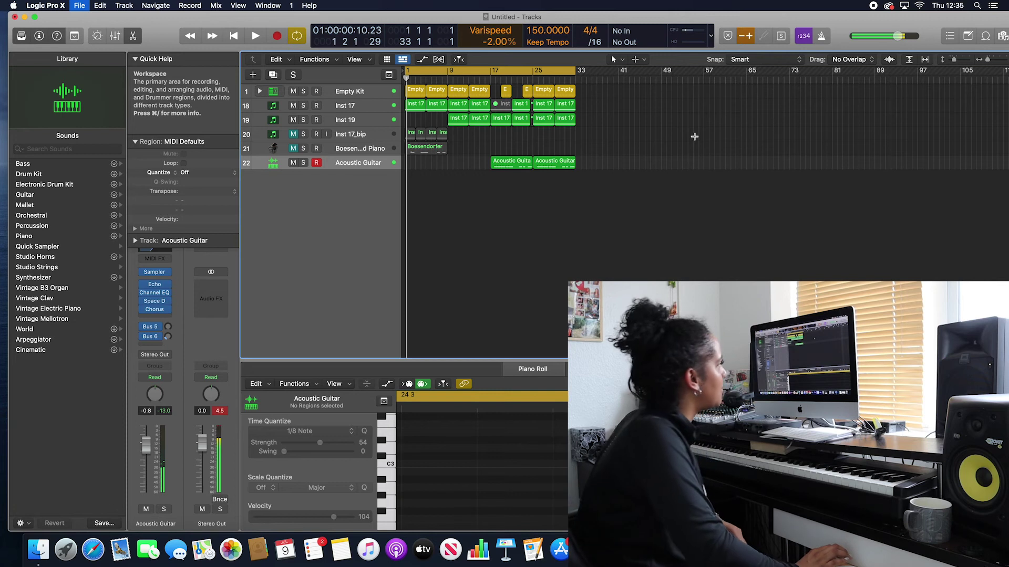
Step: Start saving the untitled project, bringing up its save options
key("super+s")
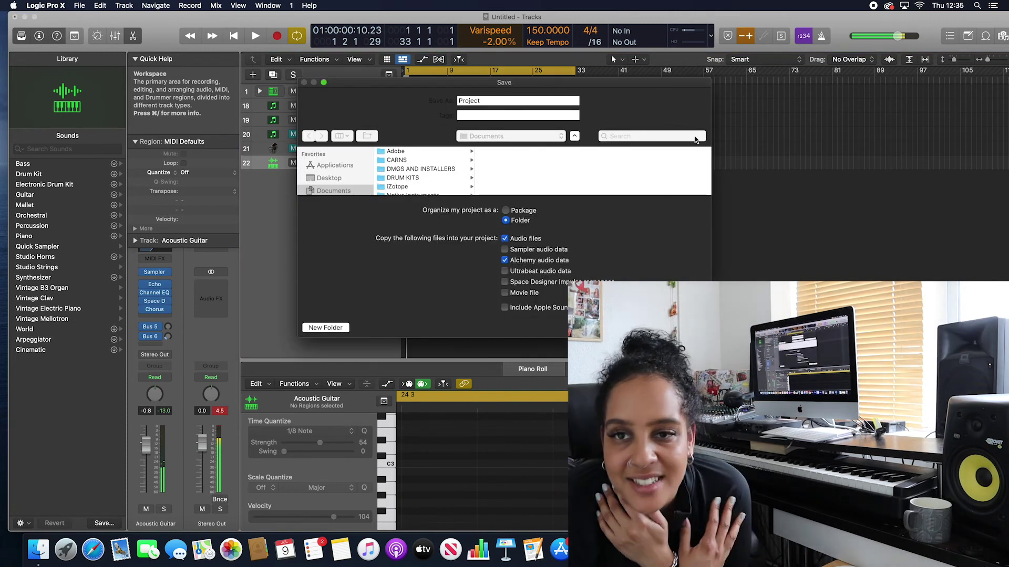